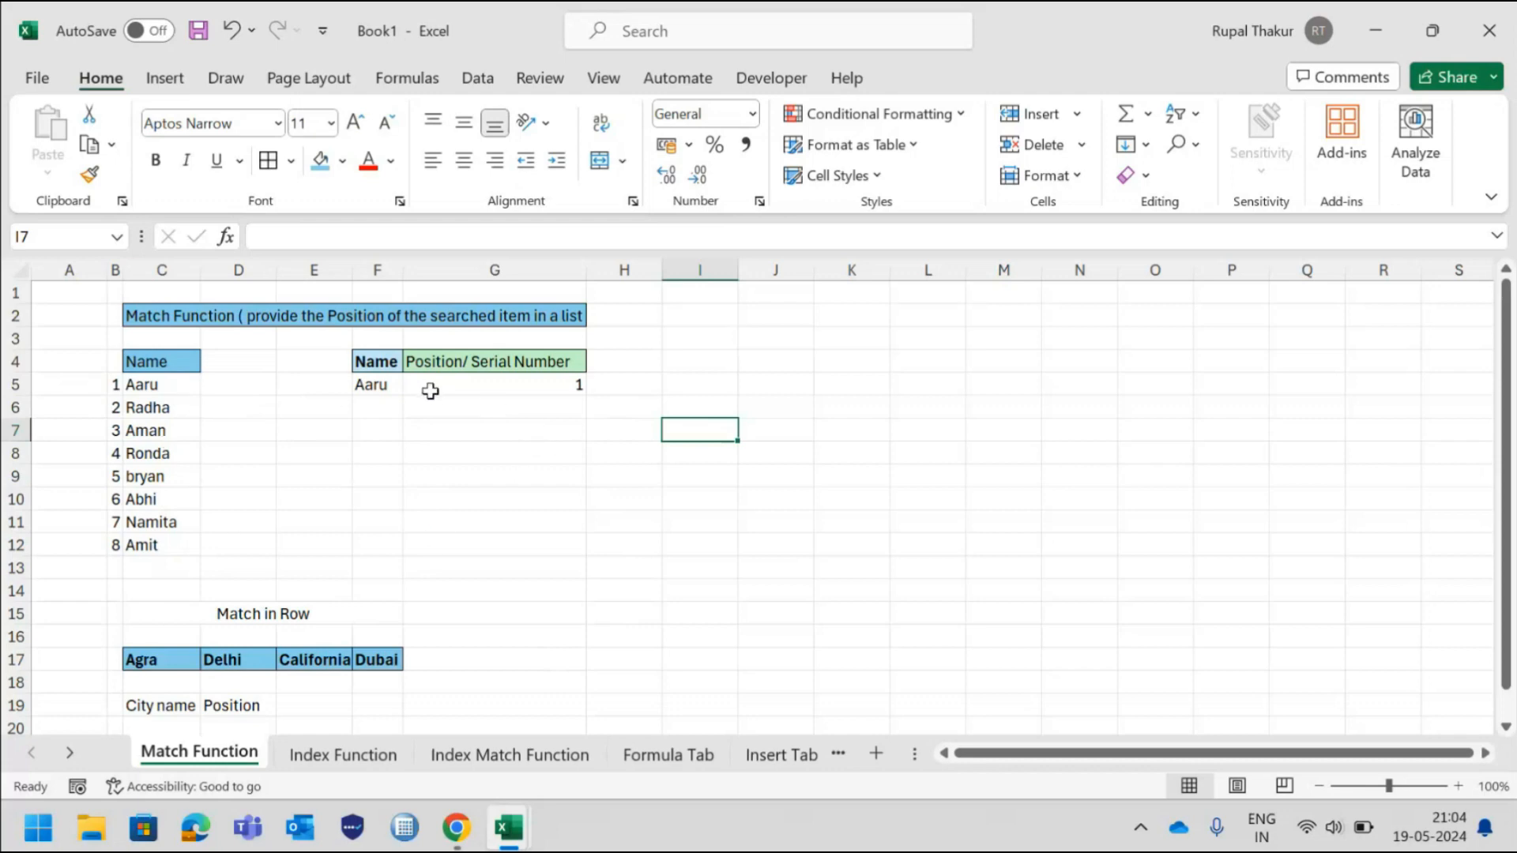
Open the existing MATCH formula in G5 to review it, leaving it unedited.
{"action": "double_click", "coordinate": [525, 386]}
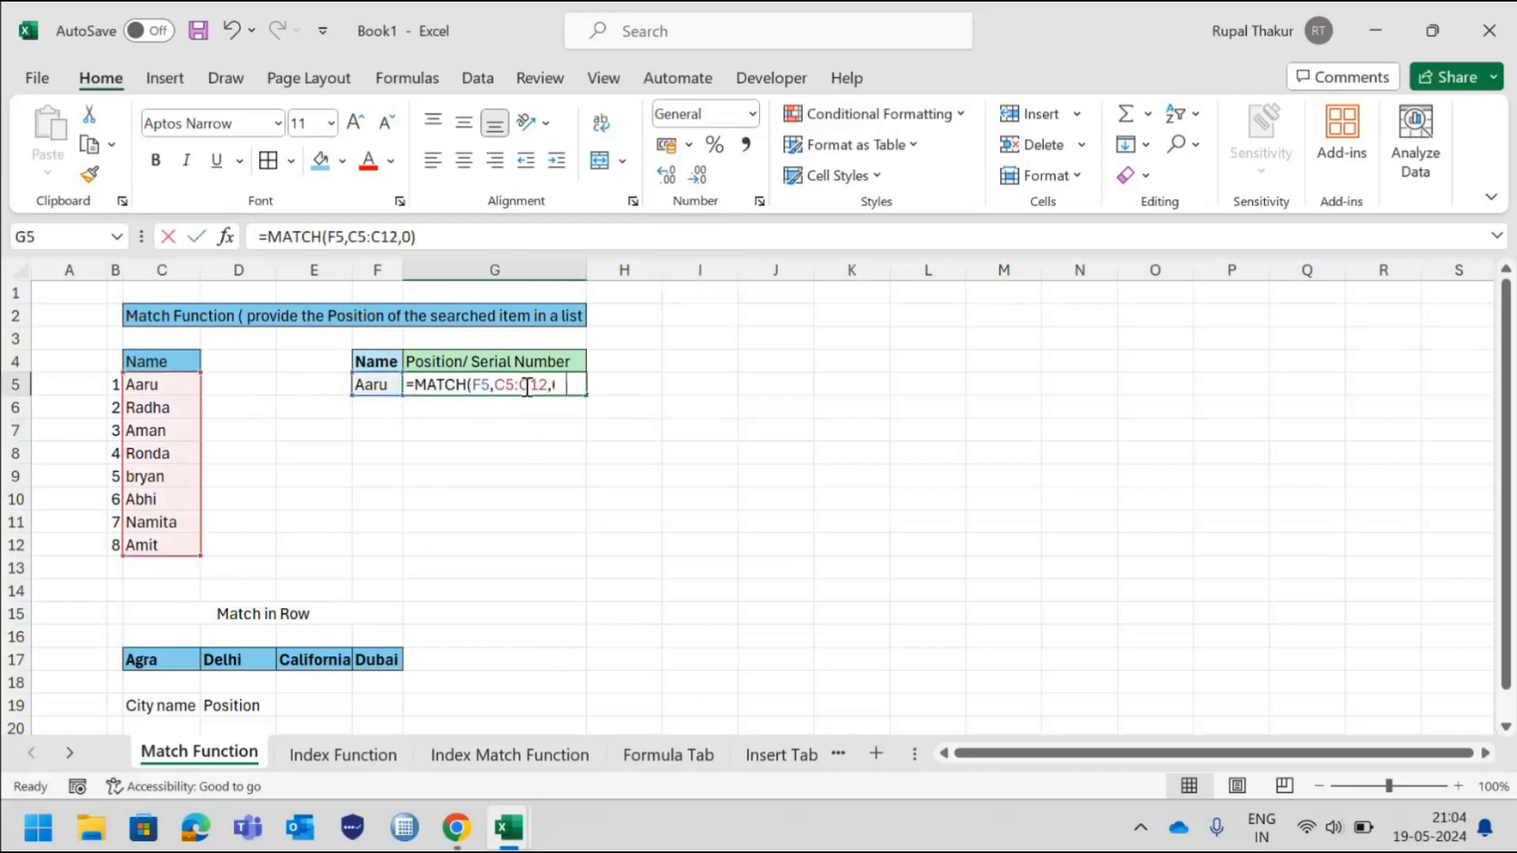
{"action": "left_click", "coordinate": [575, 382]}
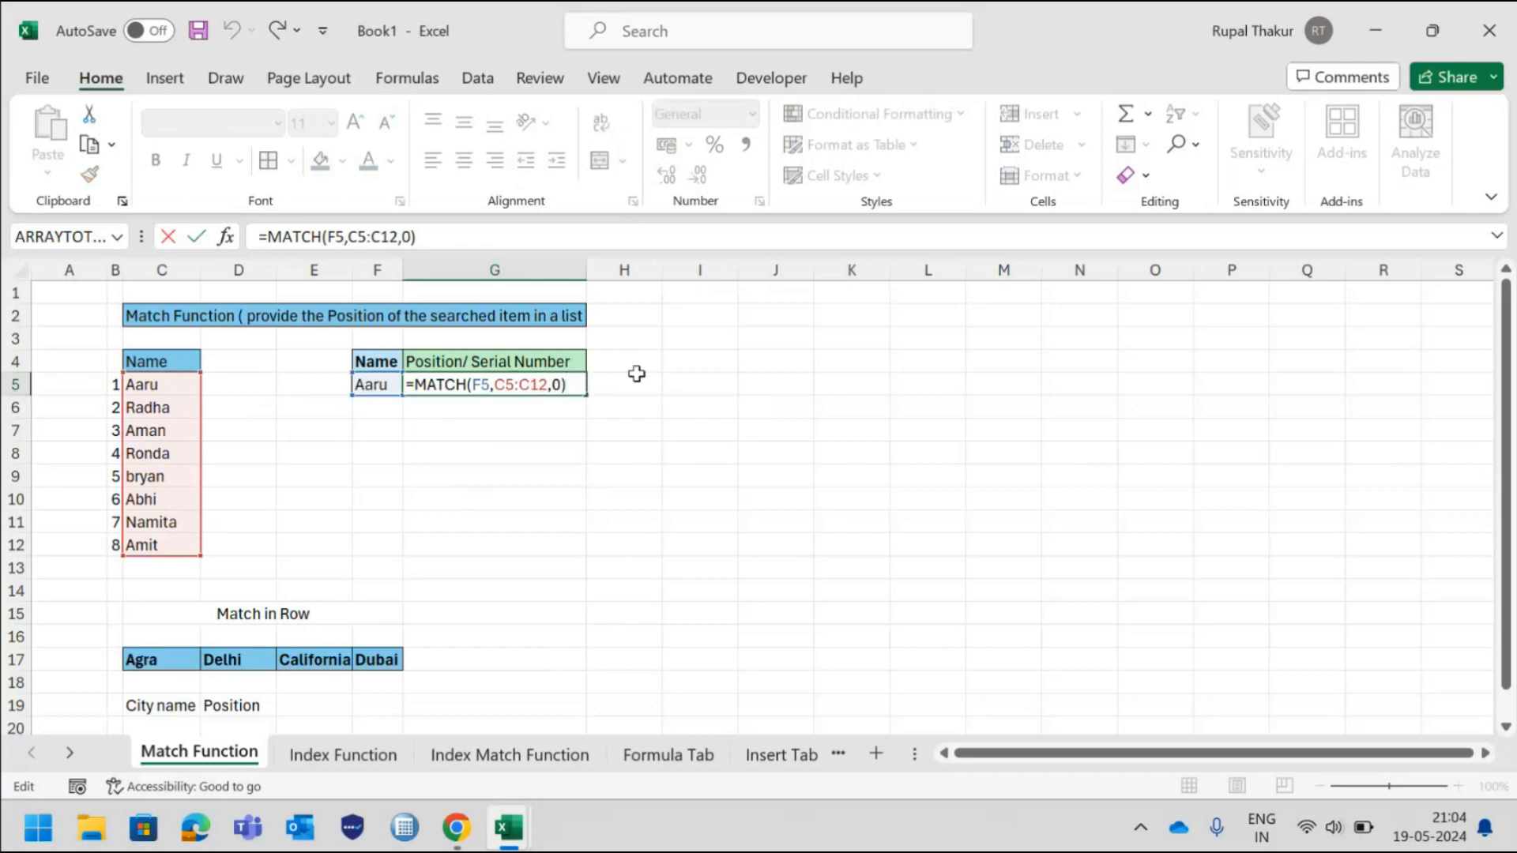
{"action": "left_click", "coordinate": [630, 383]}
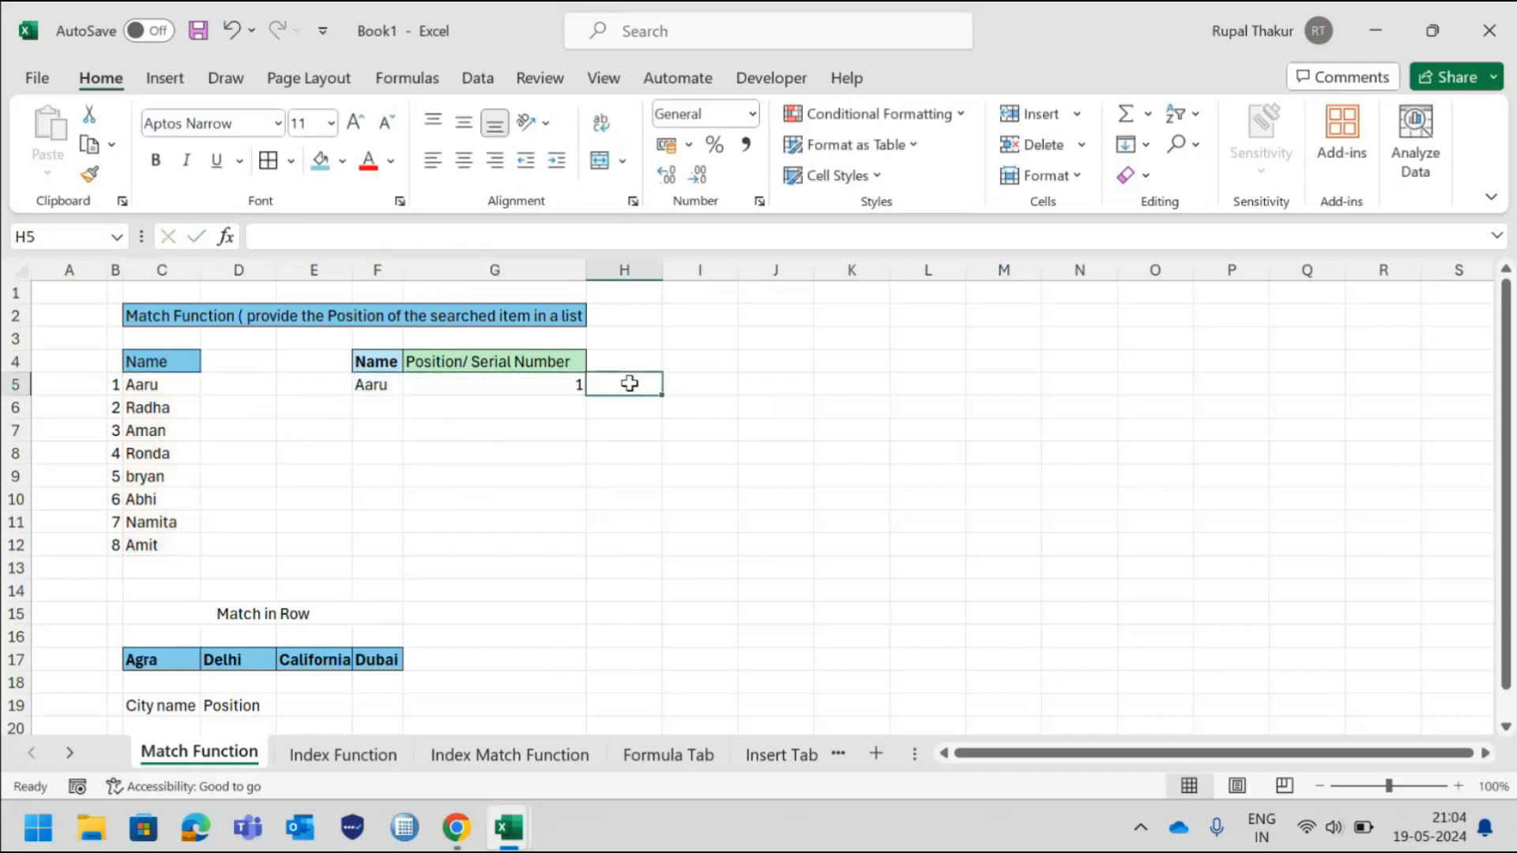
{"action": "type", "text": "=match"}
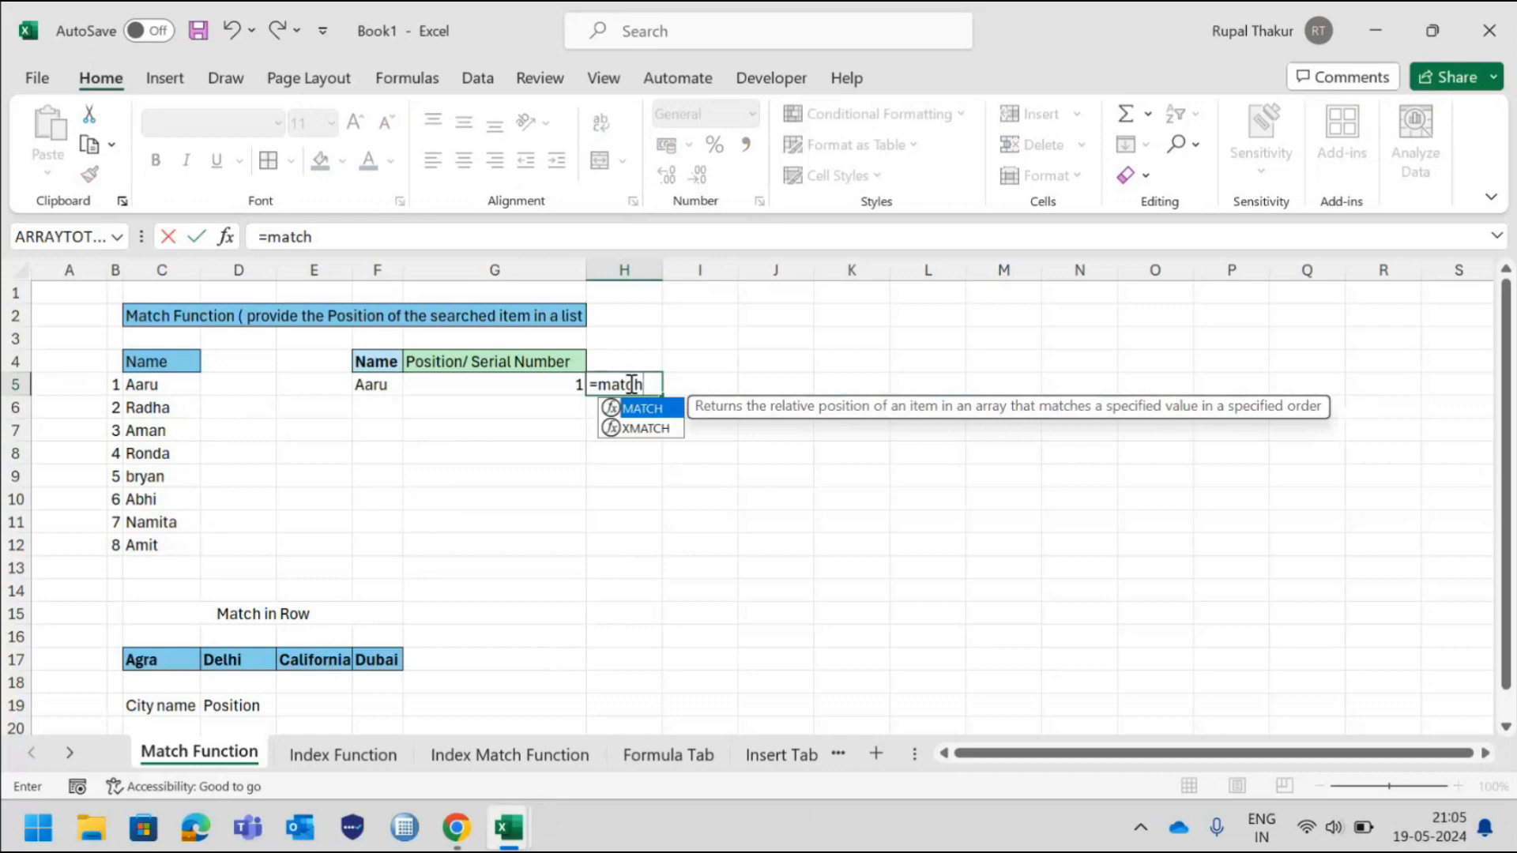
{"action": "key", "text": "Tab"}
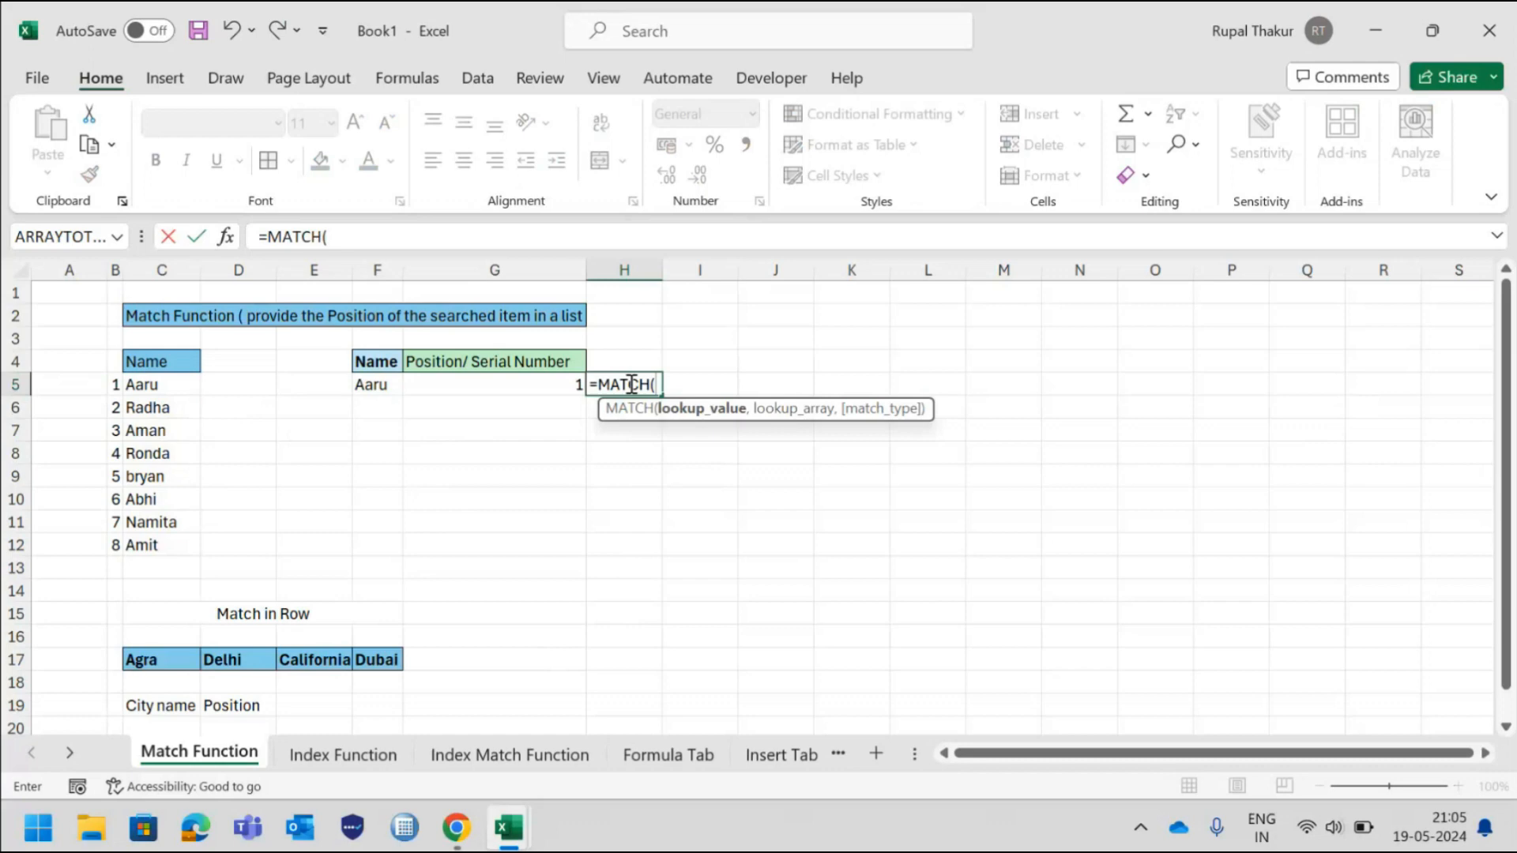
{"action": "left_click", "coordinate": [364, 385]}
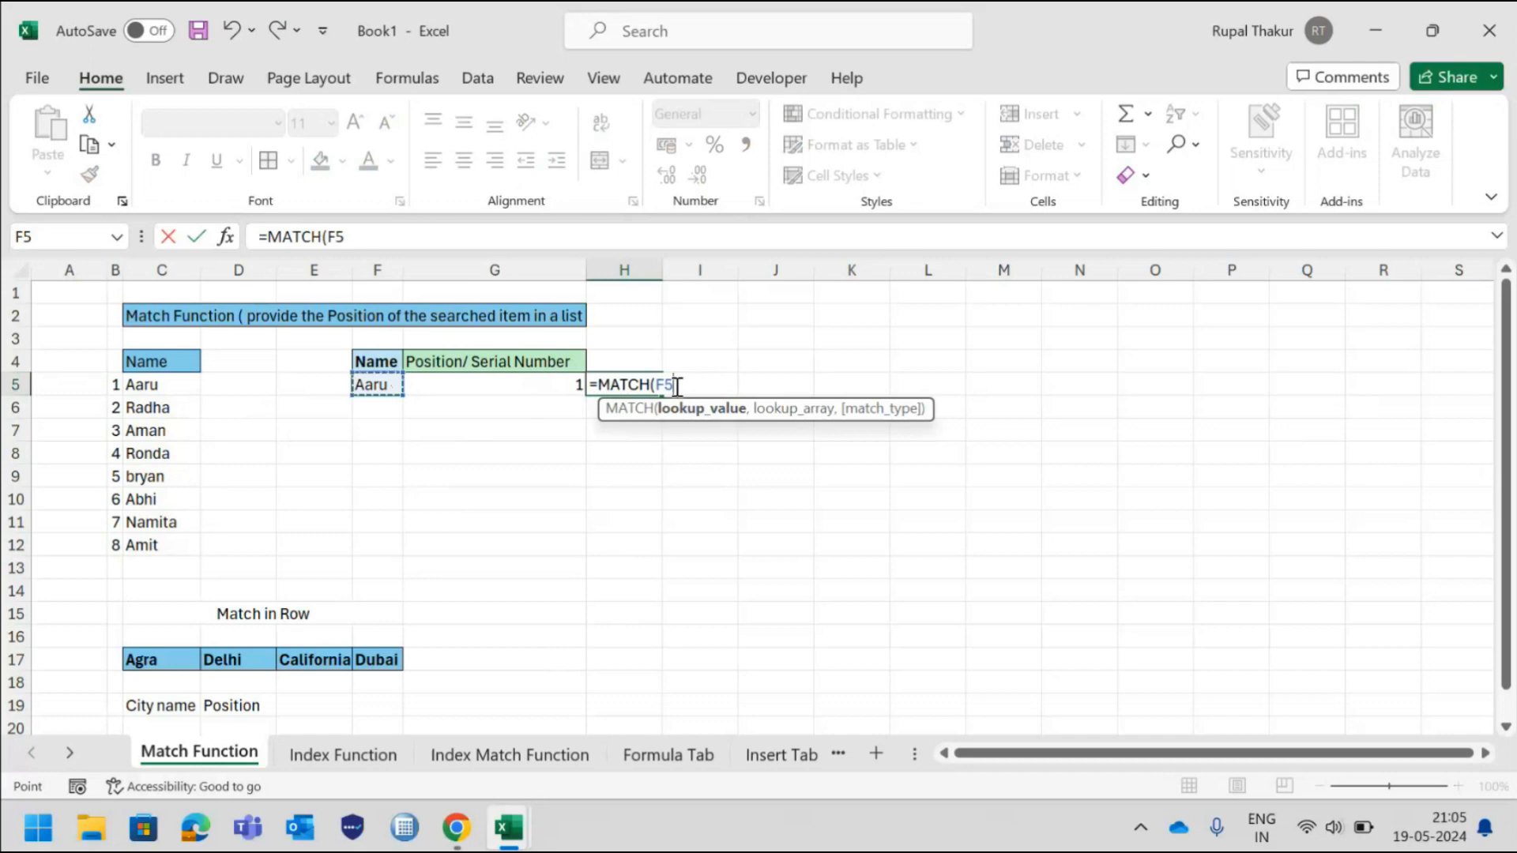
{"action": "type", "text": ","}
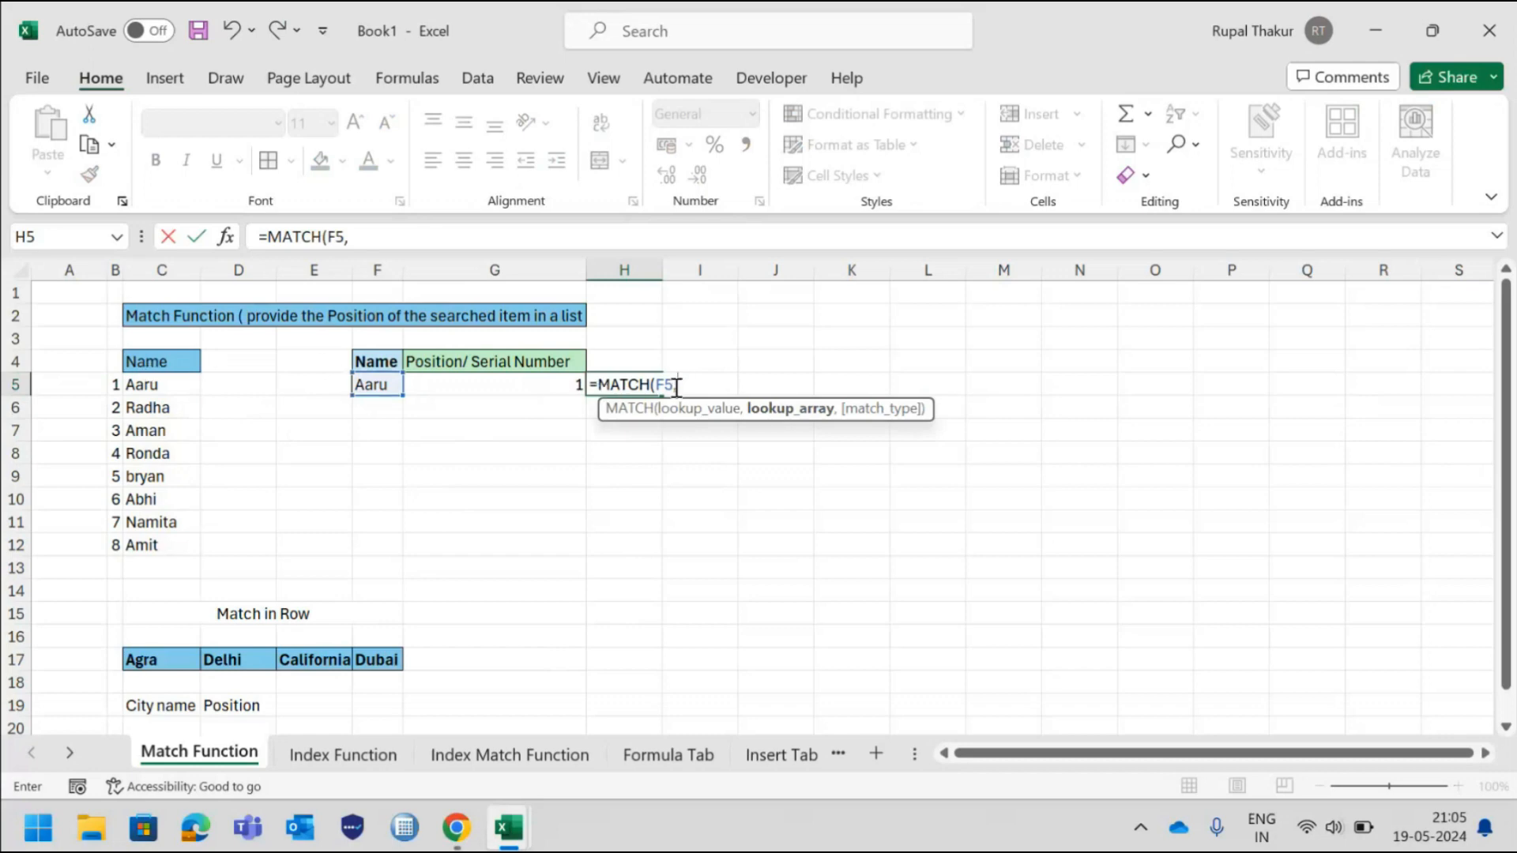
{"action": "key", "text": "BackSpace"}
{"action": "key", "text": "Escape"}
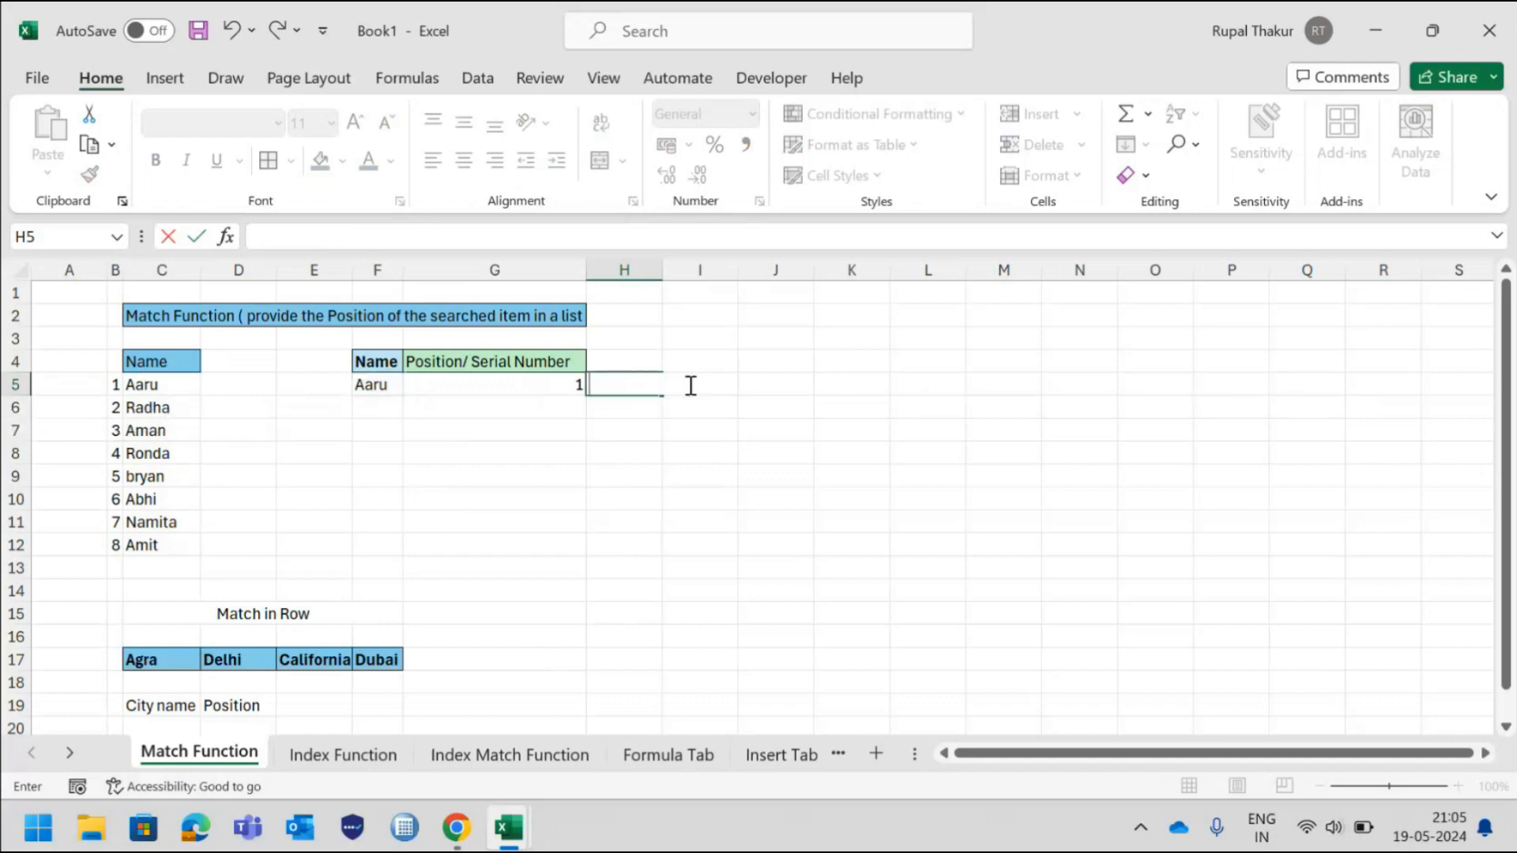
Examine the lookup value and lookup array arguments of the MATCH formula in G5.
{"action": "double_click", "coordinate": [544, 383]}
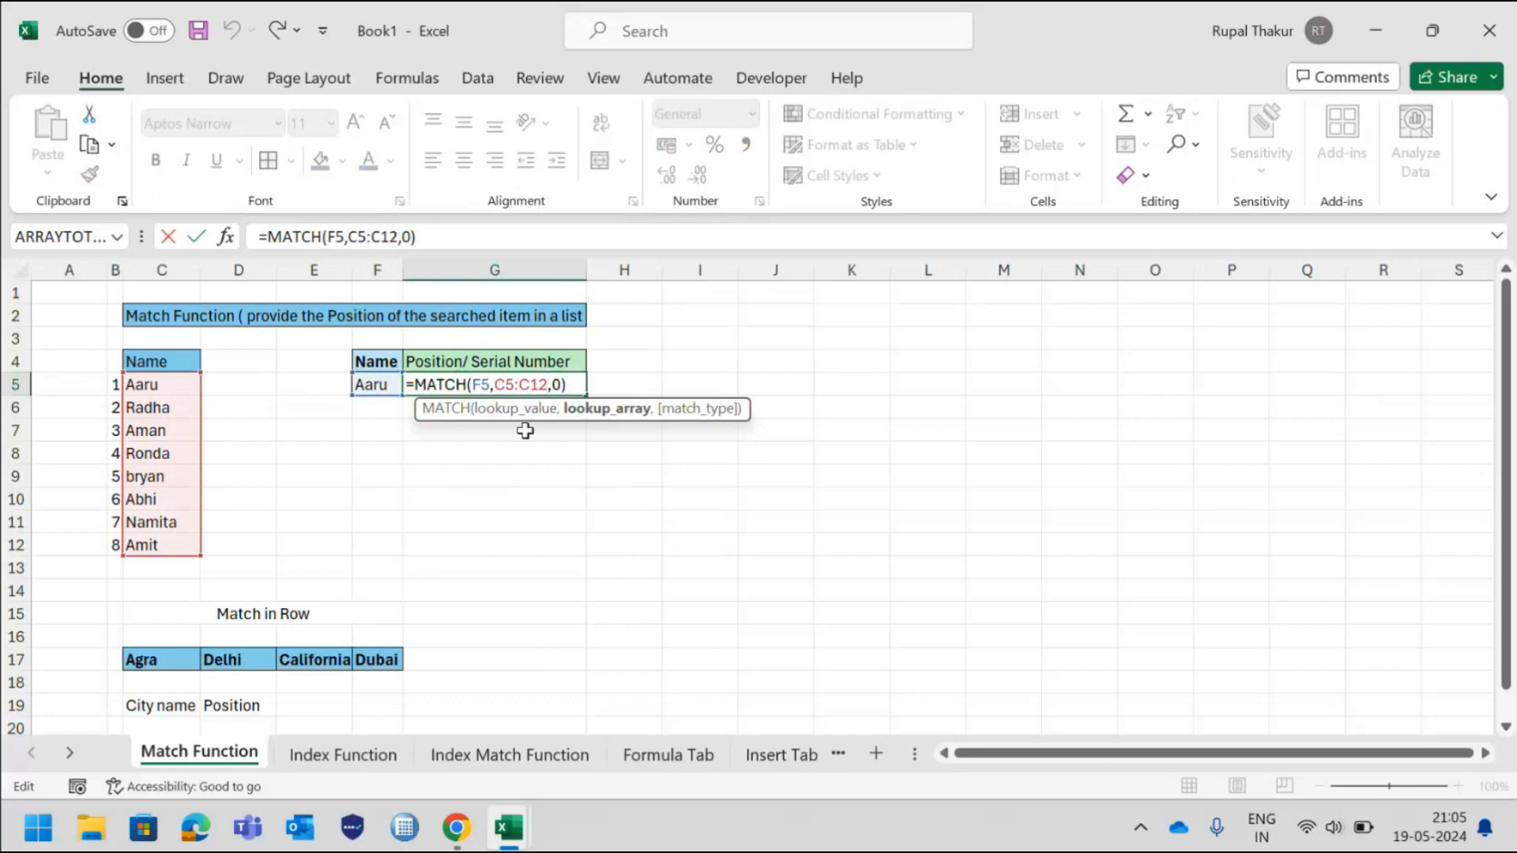
{"action": "left_click", "coordinate": [478, 384]}
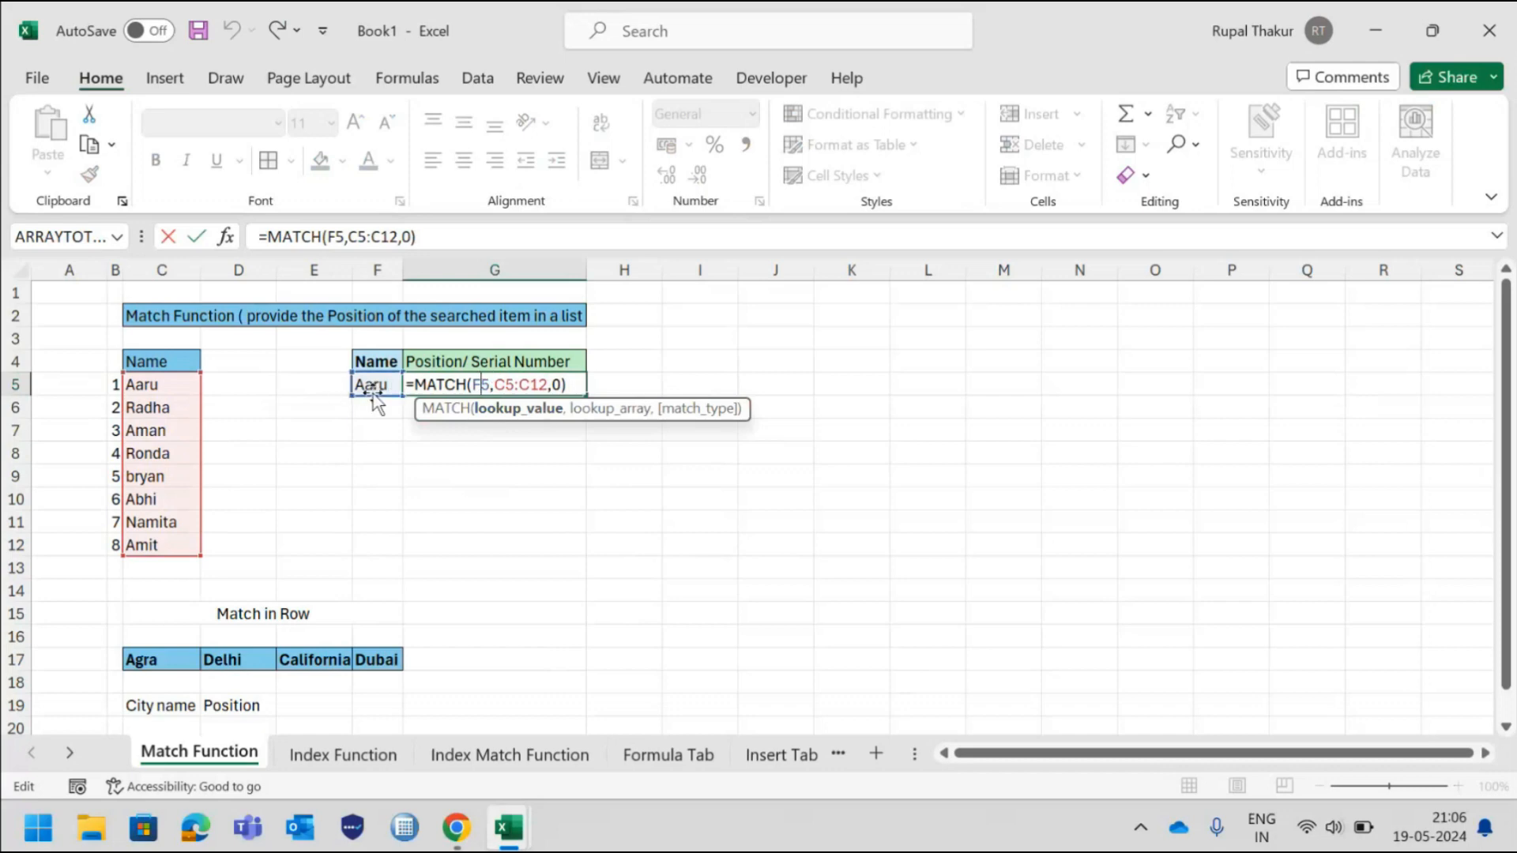
{"action": "left_click", "coordinate": [598, 406]}
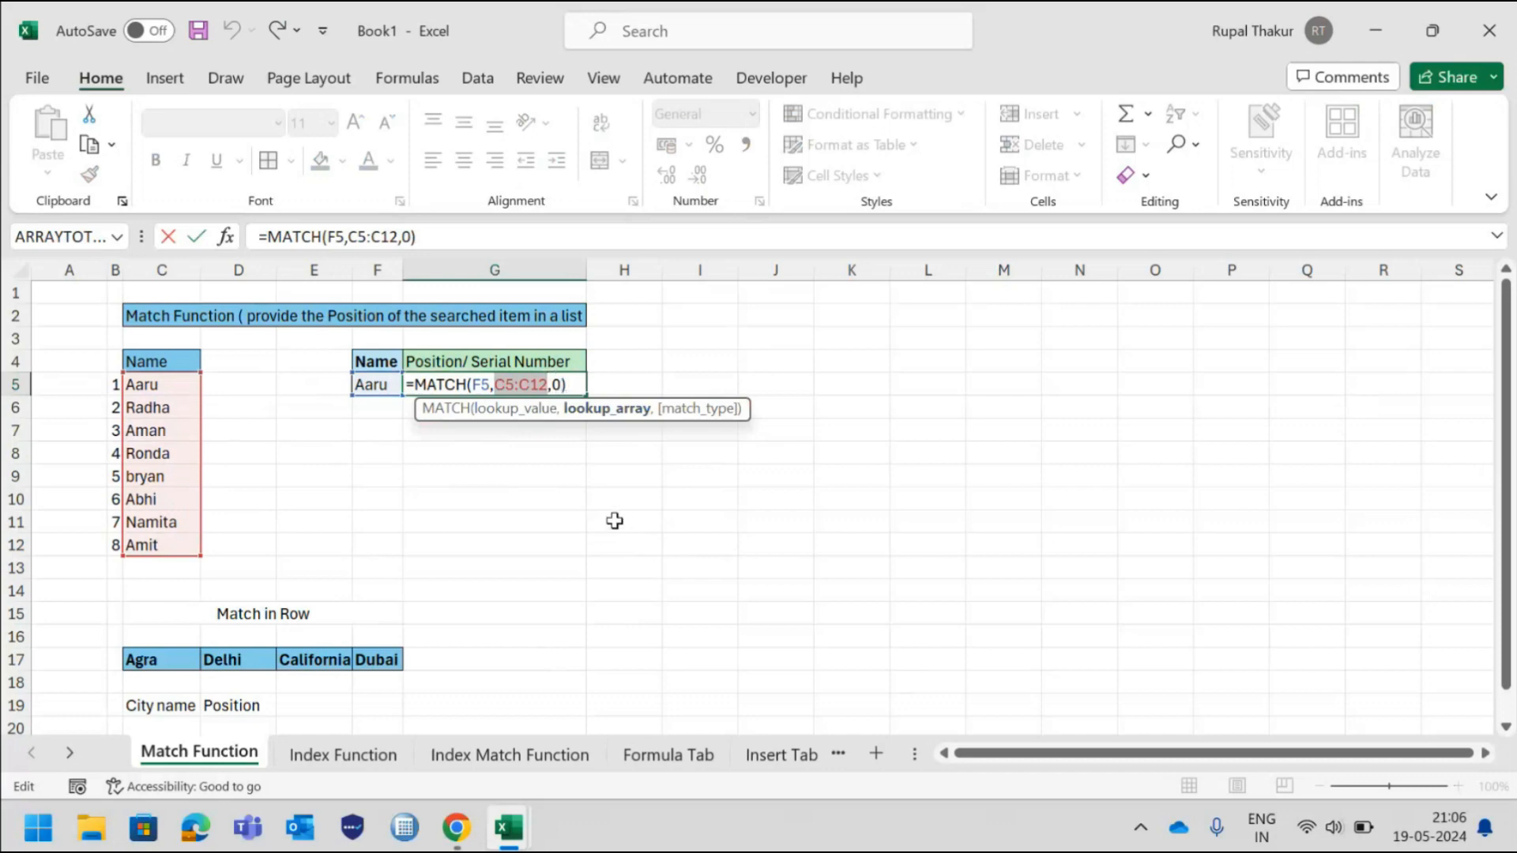
{"action": "key", "text": "Return"}
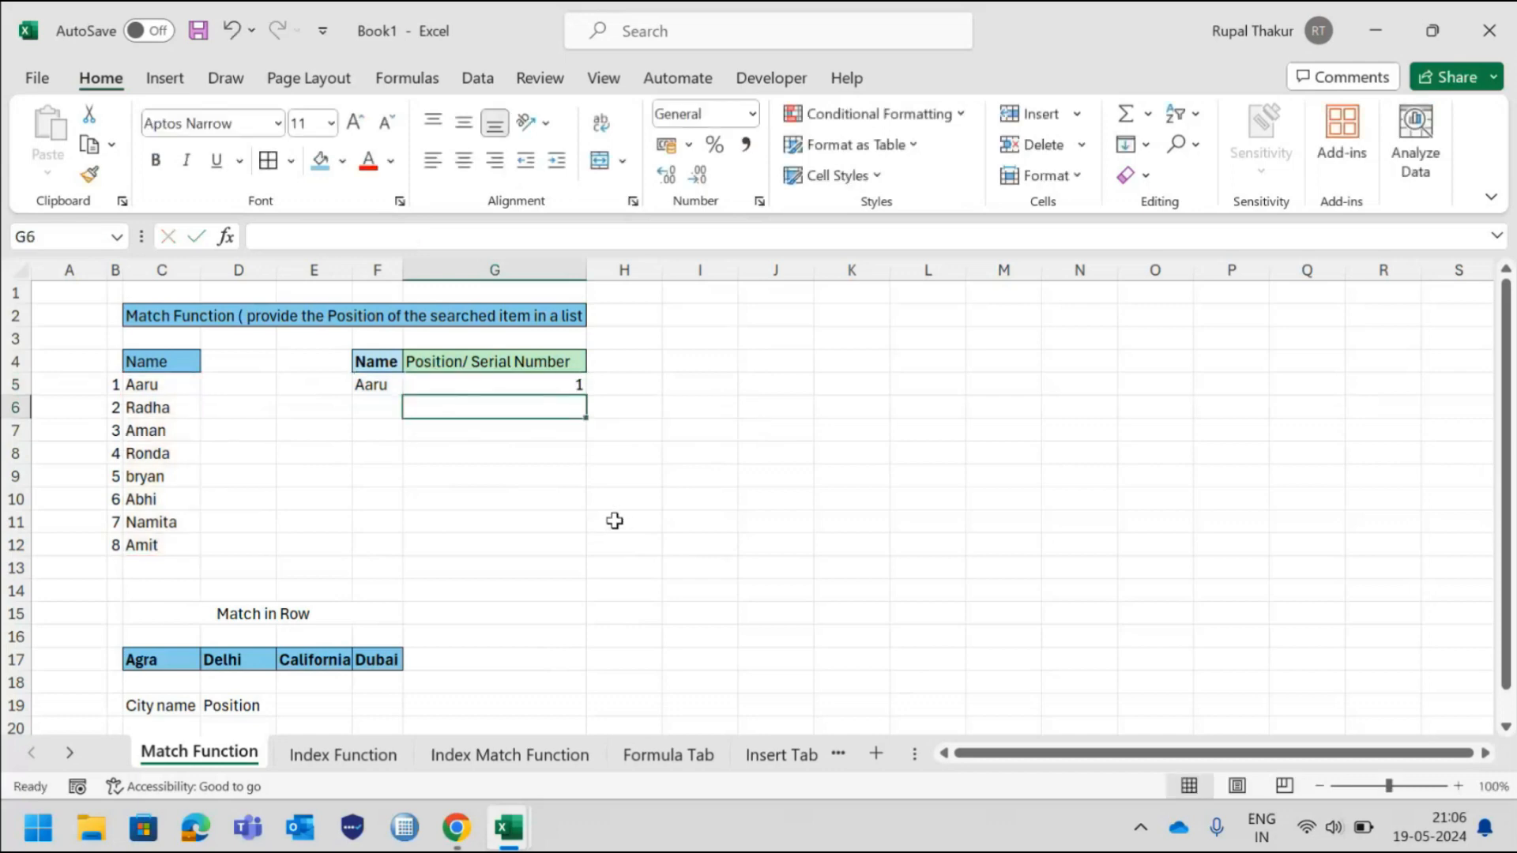
Enter =MATCH(F5,C5:C12,0) in H5 to find the exact-match position of the F5 name in the list.
{"action": "left_click", "coordinate": [653, 379]}
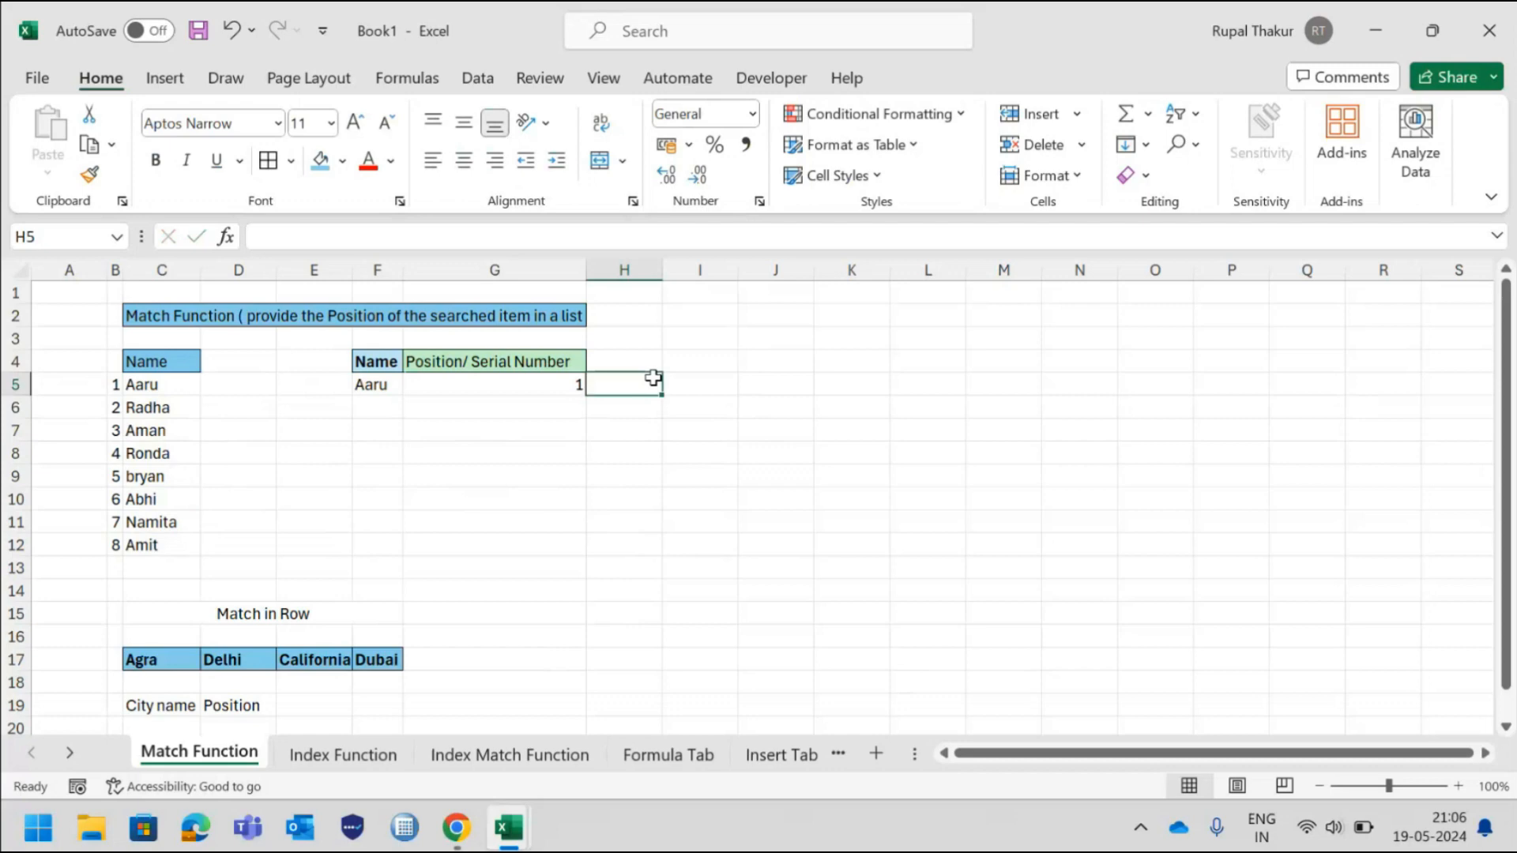
{"action": "type", "text": "=match"}
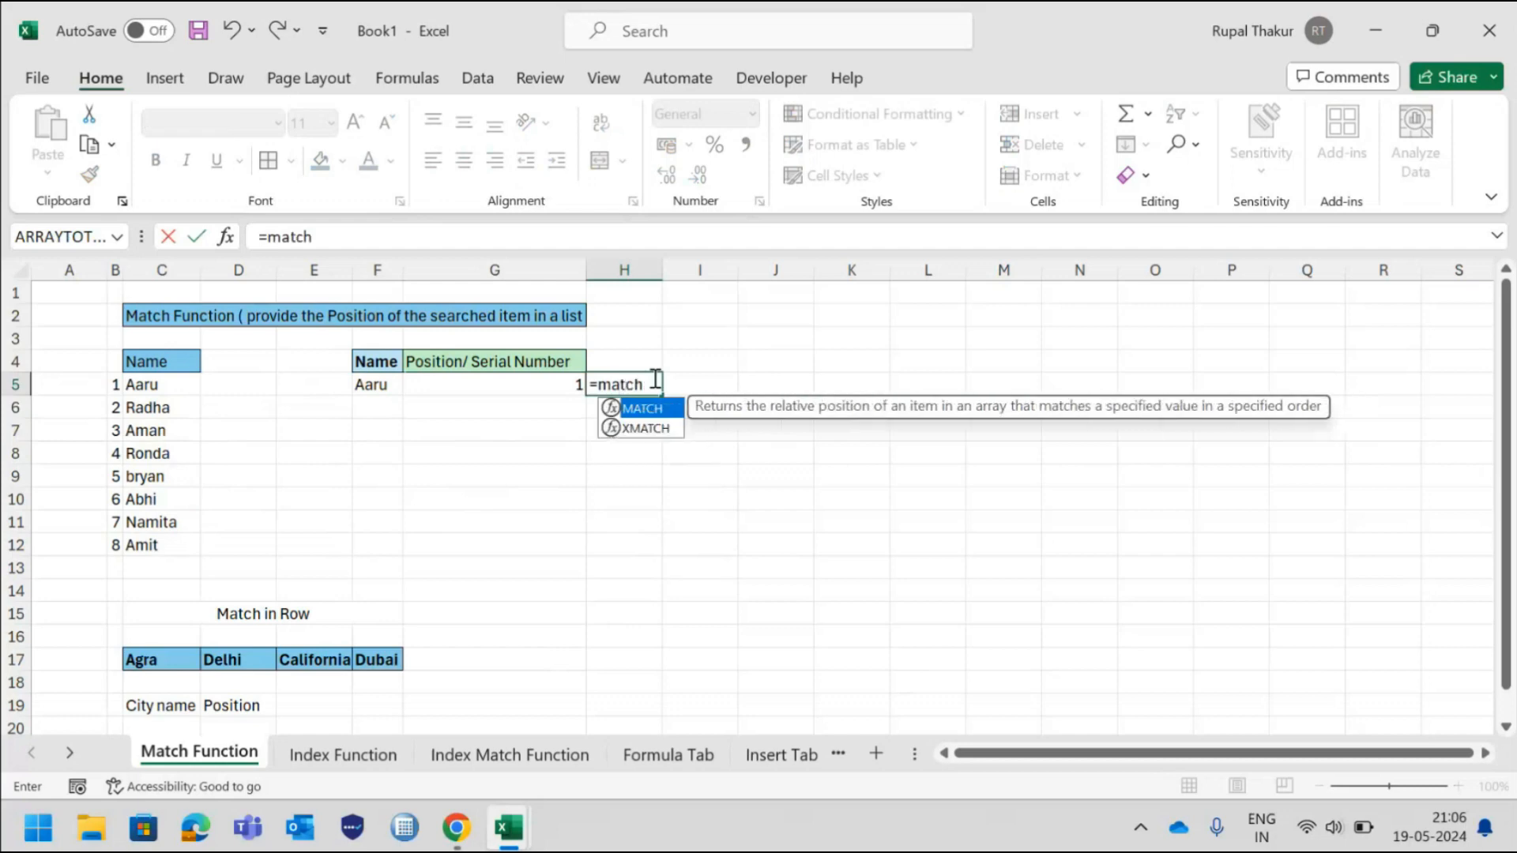
{"action": "key", "text": "Tab"}
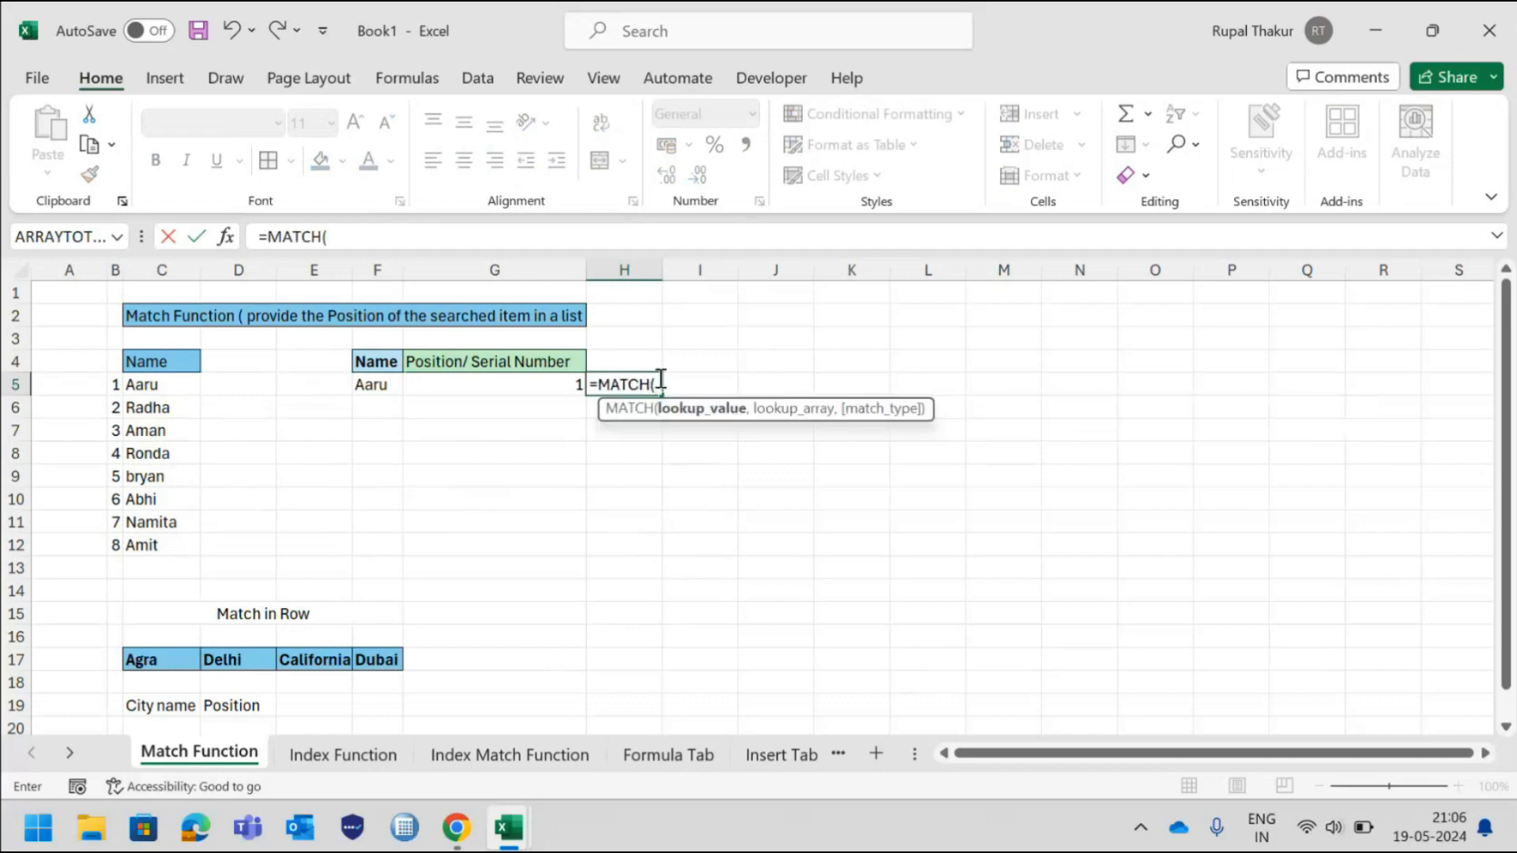
{"action": "left_click", "coordinate": [381, 386]}
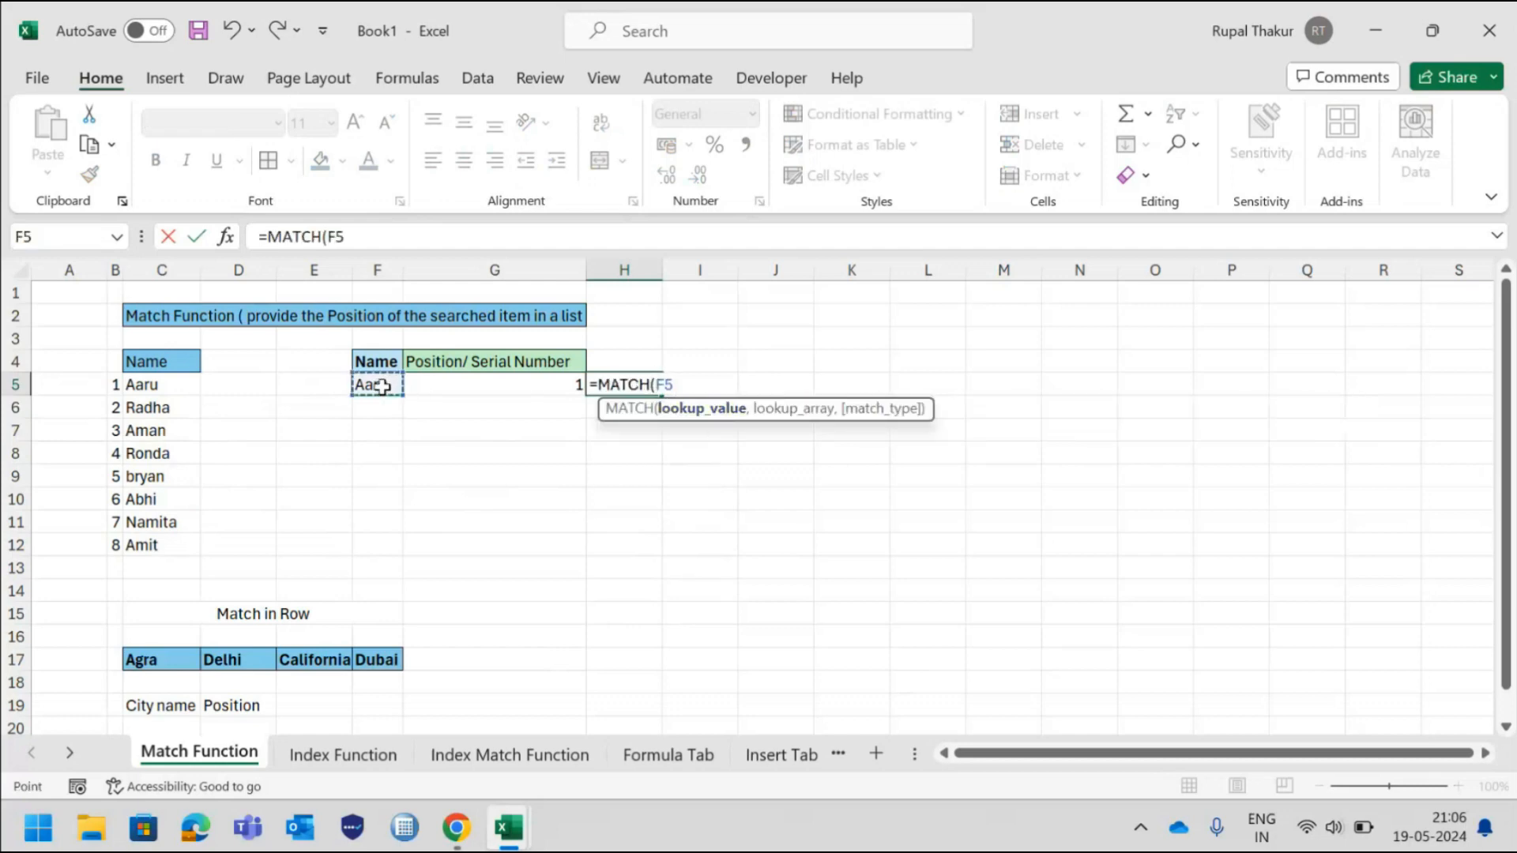
{"action": "type", "text": ","}
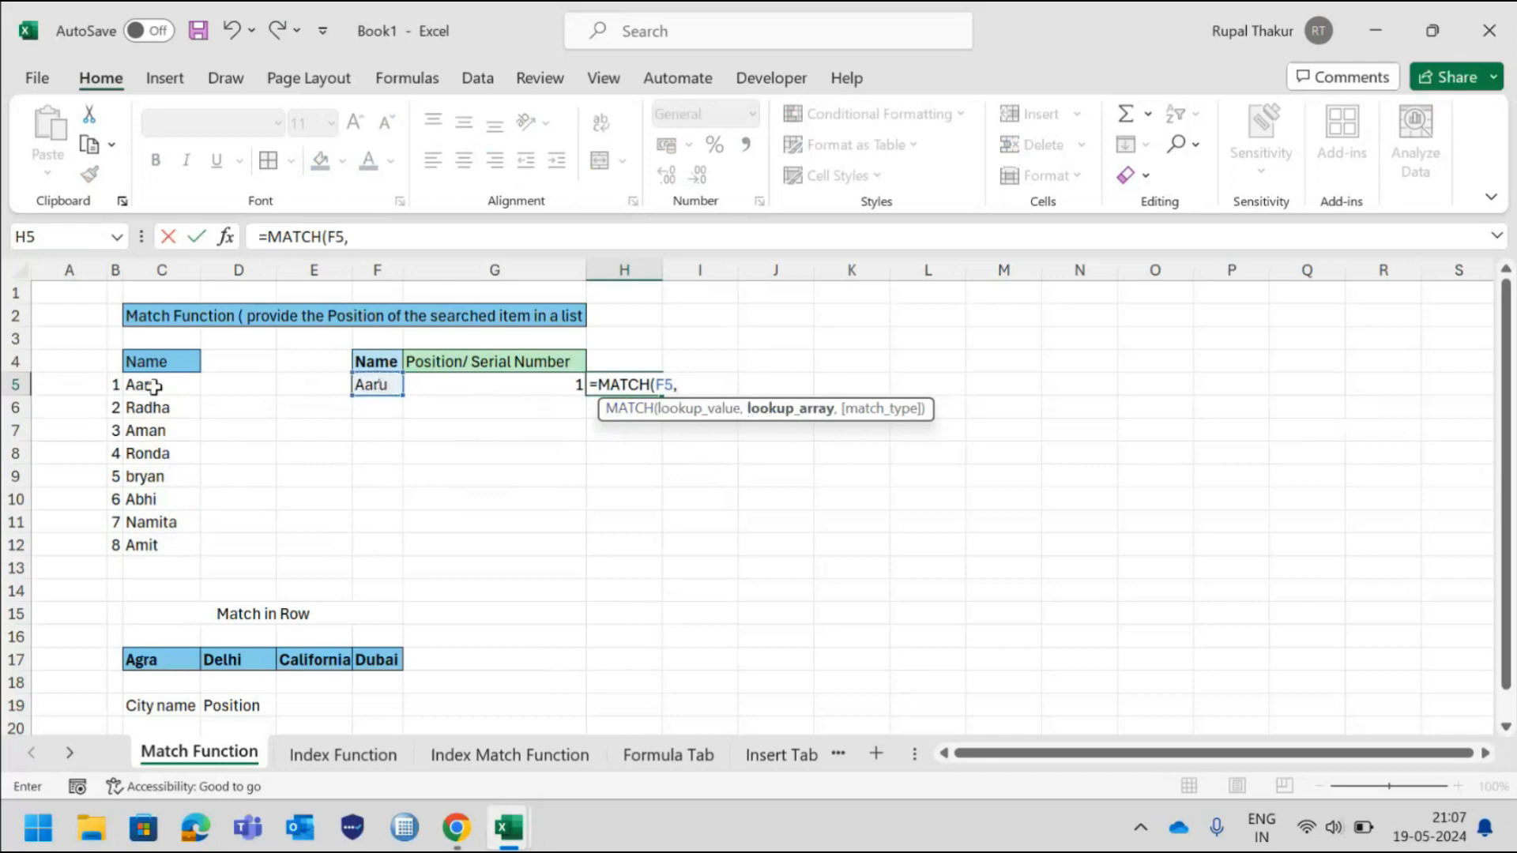
{"action": "left_click_drag", "start_coordinate": [152, 388], "coordinate": [158, 541]}
{"action": "type", "text": ","}
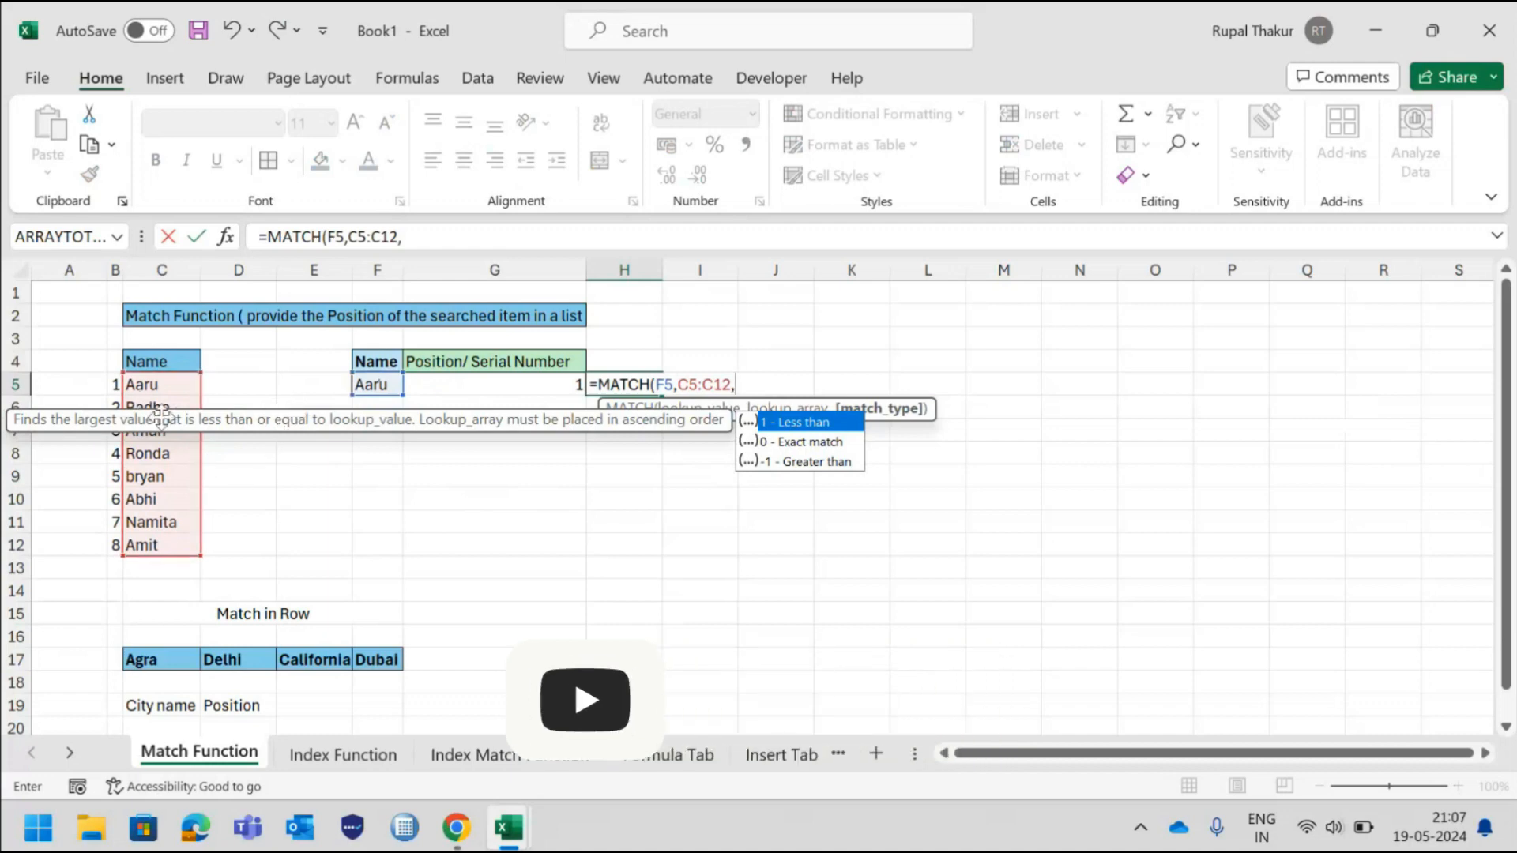
{"action": "left_click", "coordinate": [752, 387]}
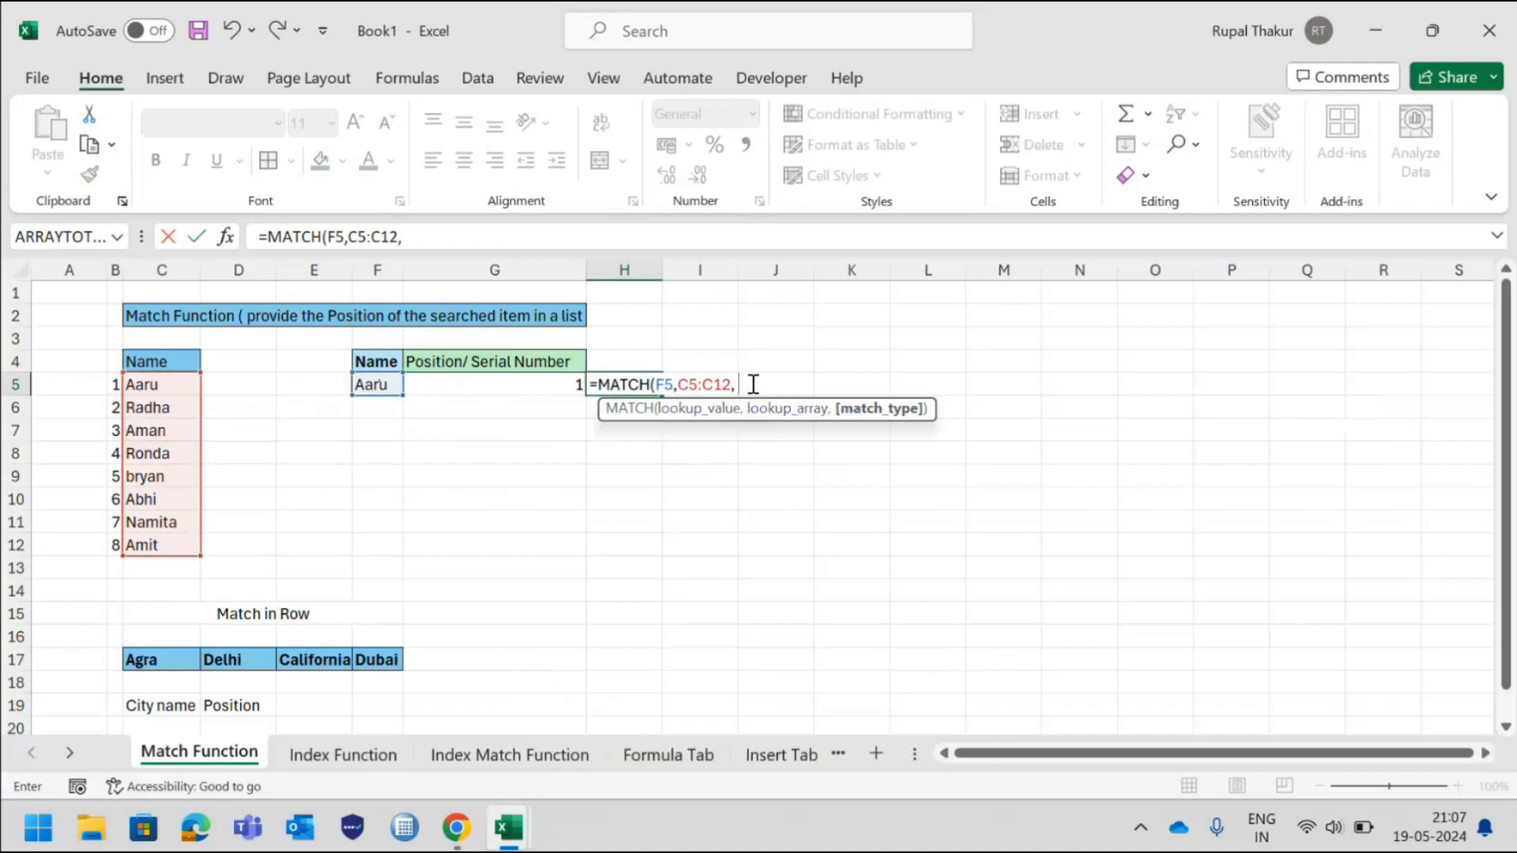
{"action": "key", "text": "BackSpace"}
{"action": "key", "text": "BackSpace"}
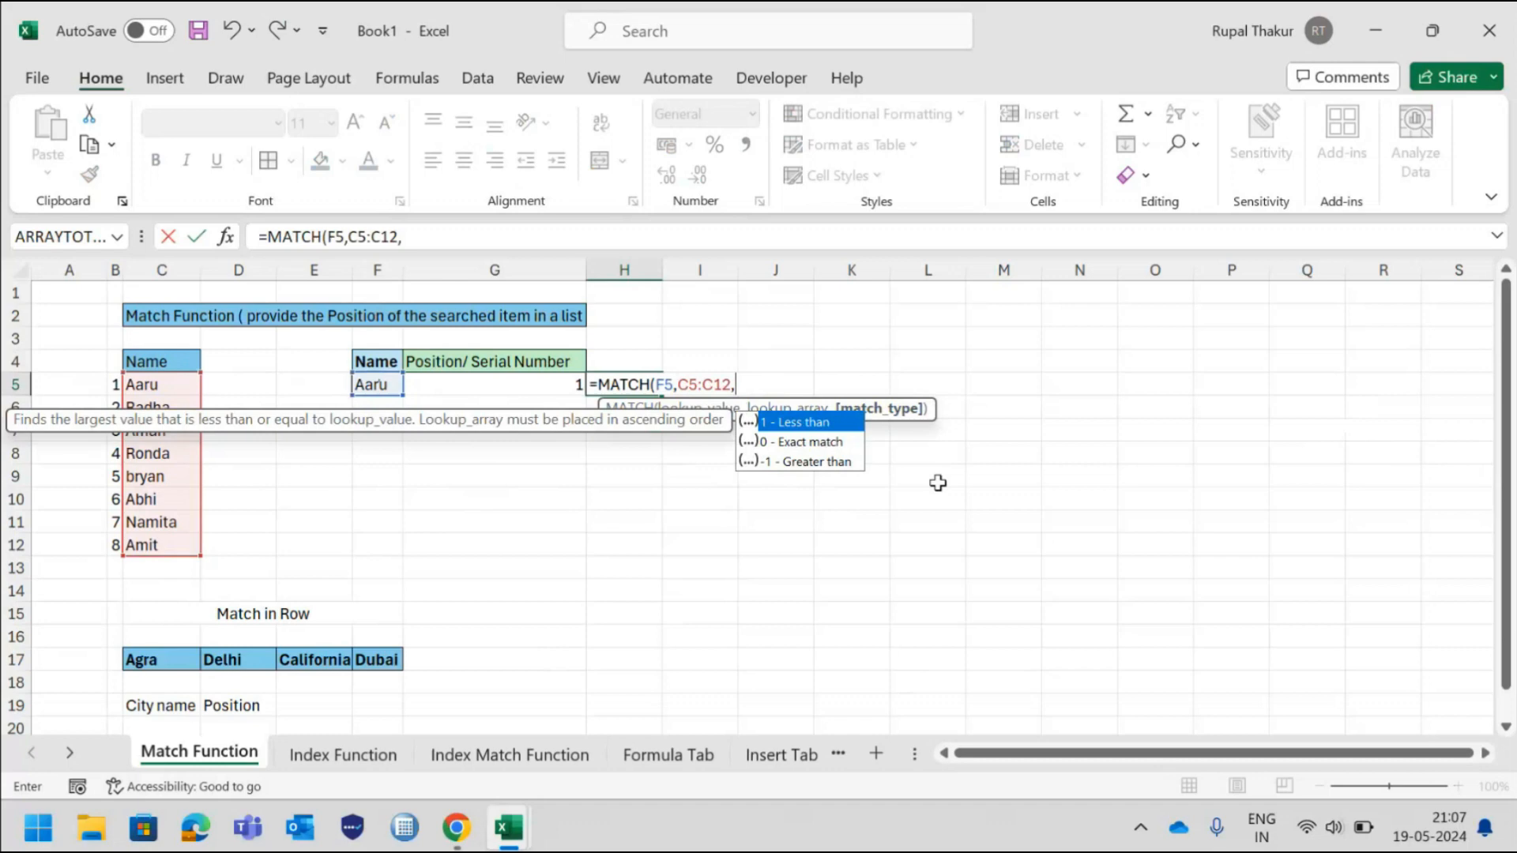
{"action": "type", "text": "0)"}
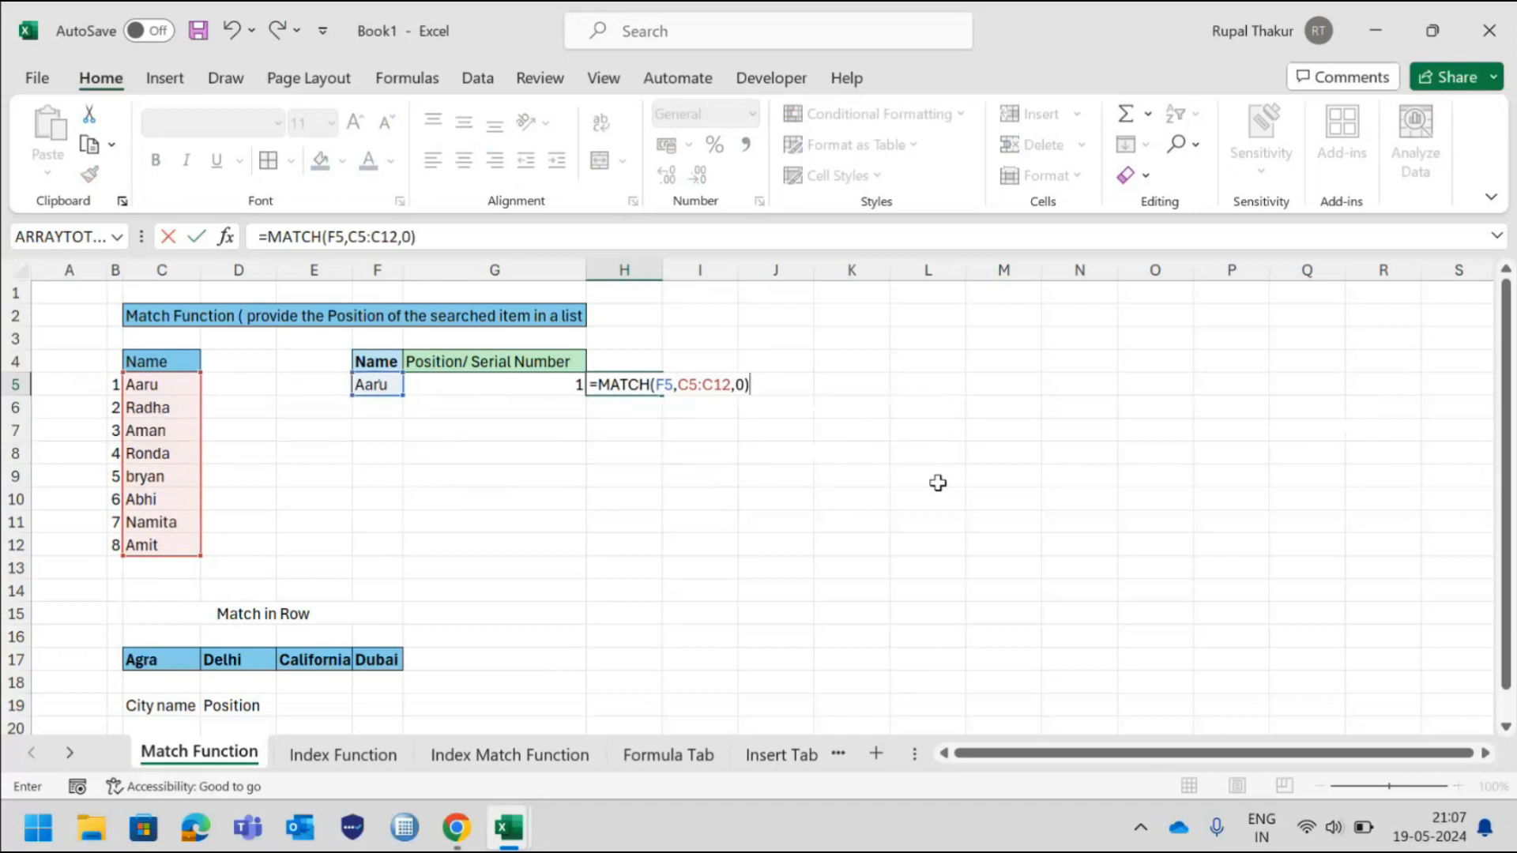
{"action": "key", "text": "Return"}
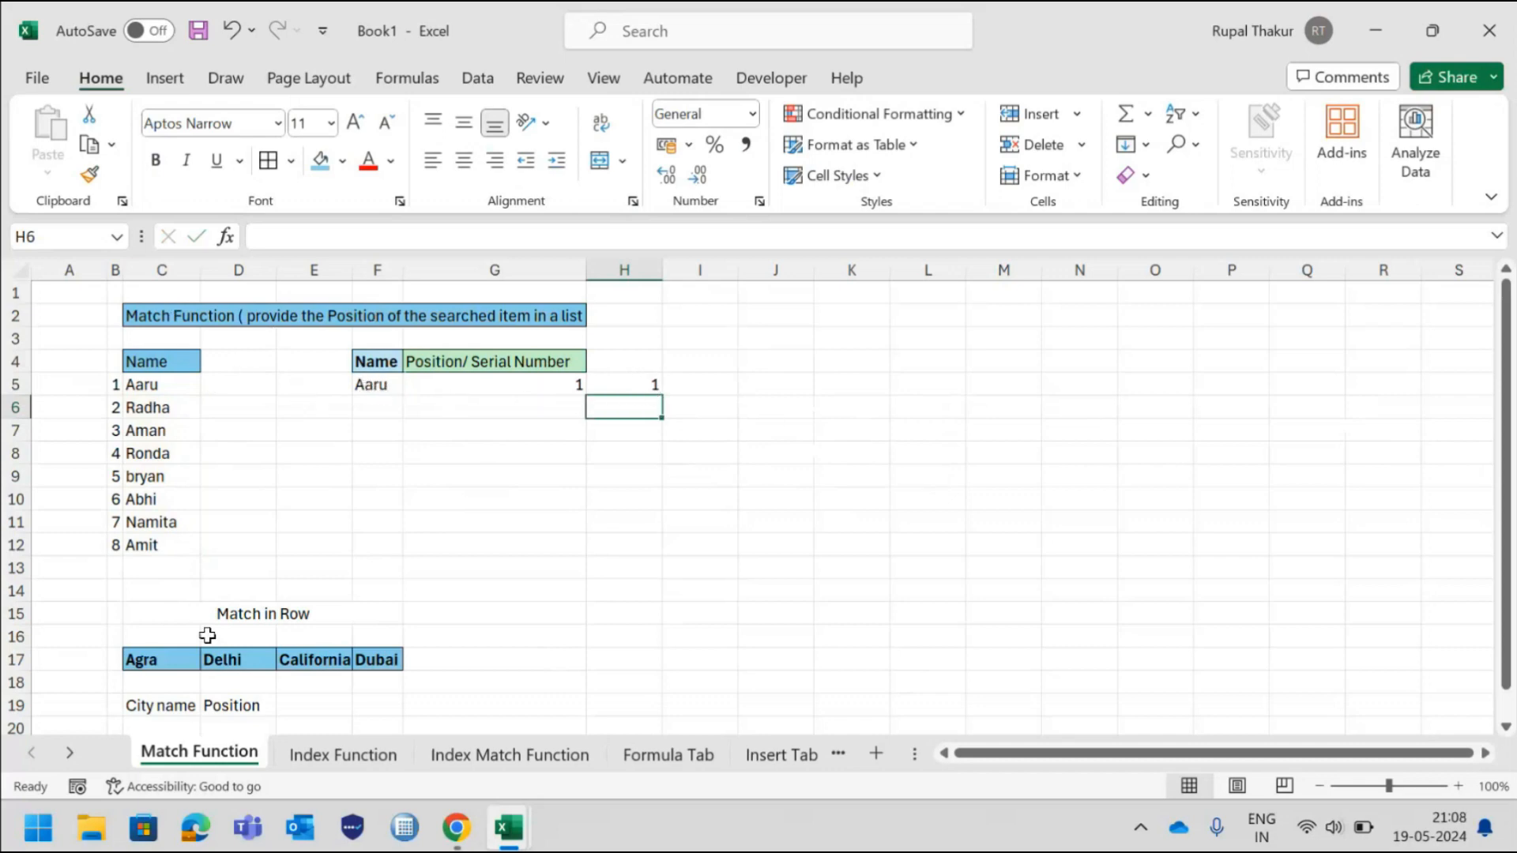
Replace the lookup name in F5 with the third name in the list, as spelled in C7.
{"action": "left_click", "coordinate": [382, 384]}
{"action": "key", "text": "BackSpace"}
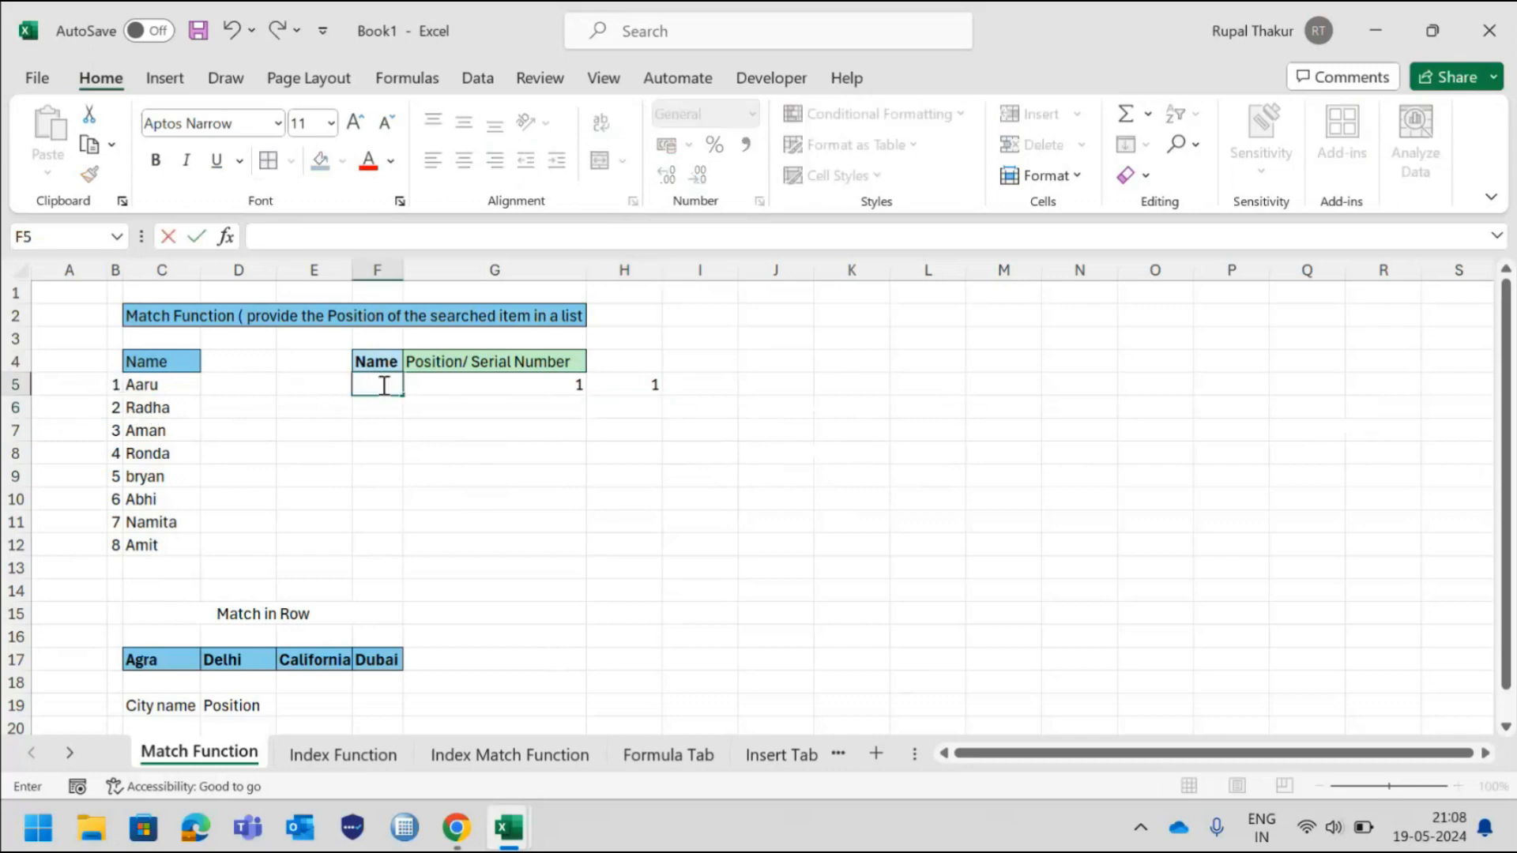
{"action": "type", "text": "Aman"}
{"action": "key", "text": "Return"}
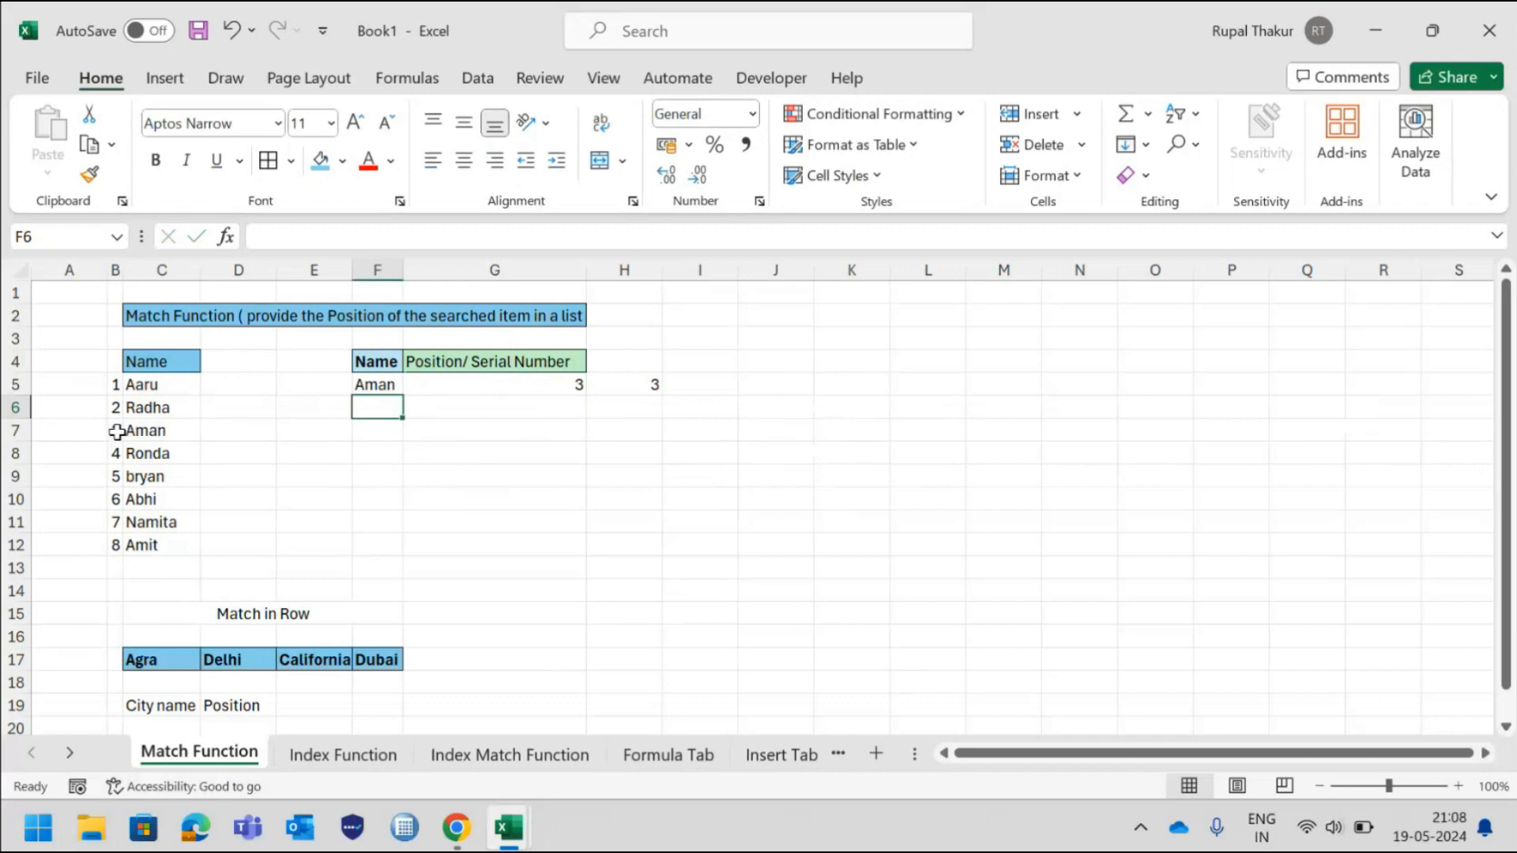
Replace the lookup name in F5 with the sixth name in the list, as spelled in C10.
{"action": "left_click", "coordinate": [407, 386]}
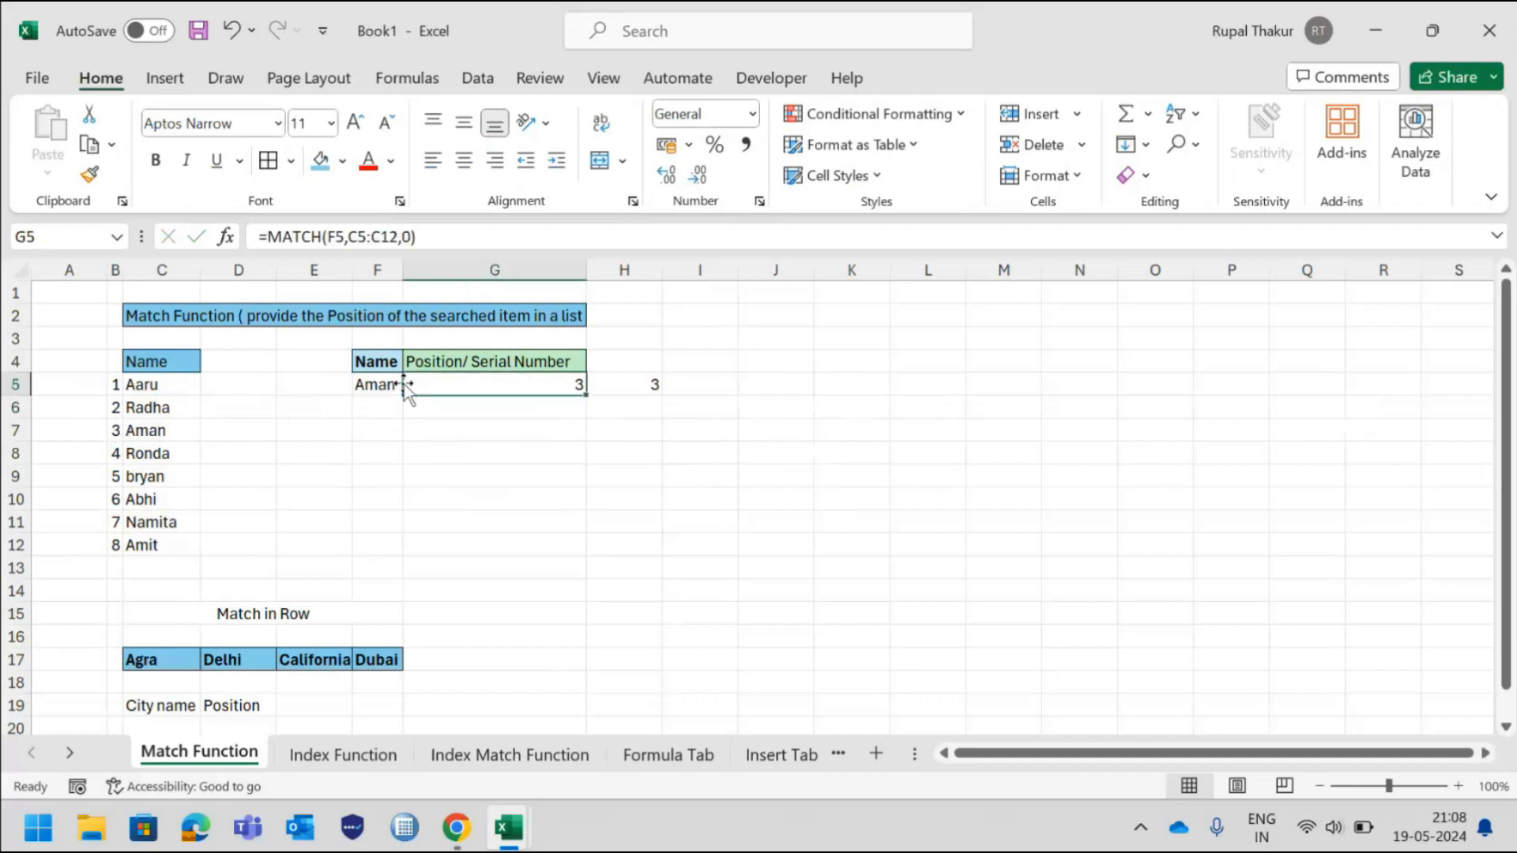
{"action": "left_click", "coordinate": [389, 387]}
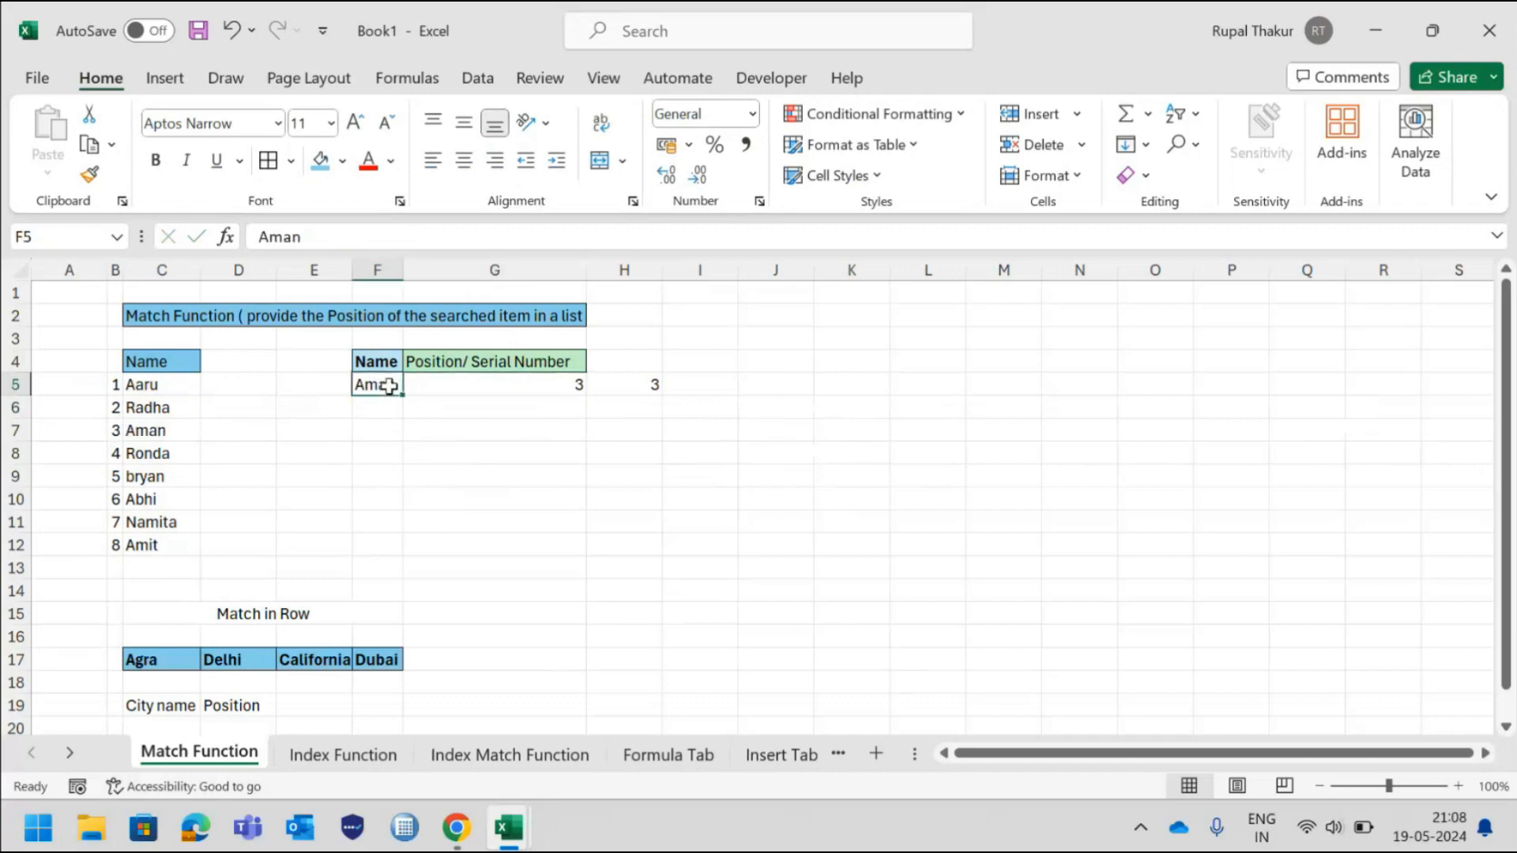
{"action": "key", "text": "BackSpace"}
{"action": "type", "text": "Abh"}
{"action": "key", "text": "Return"}
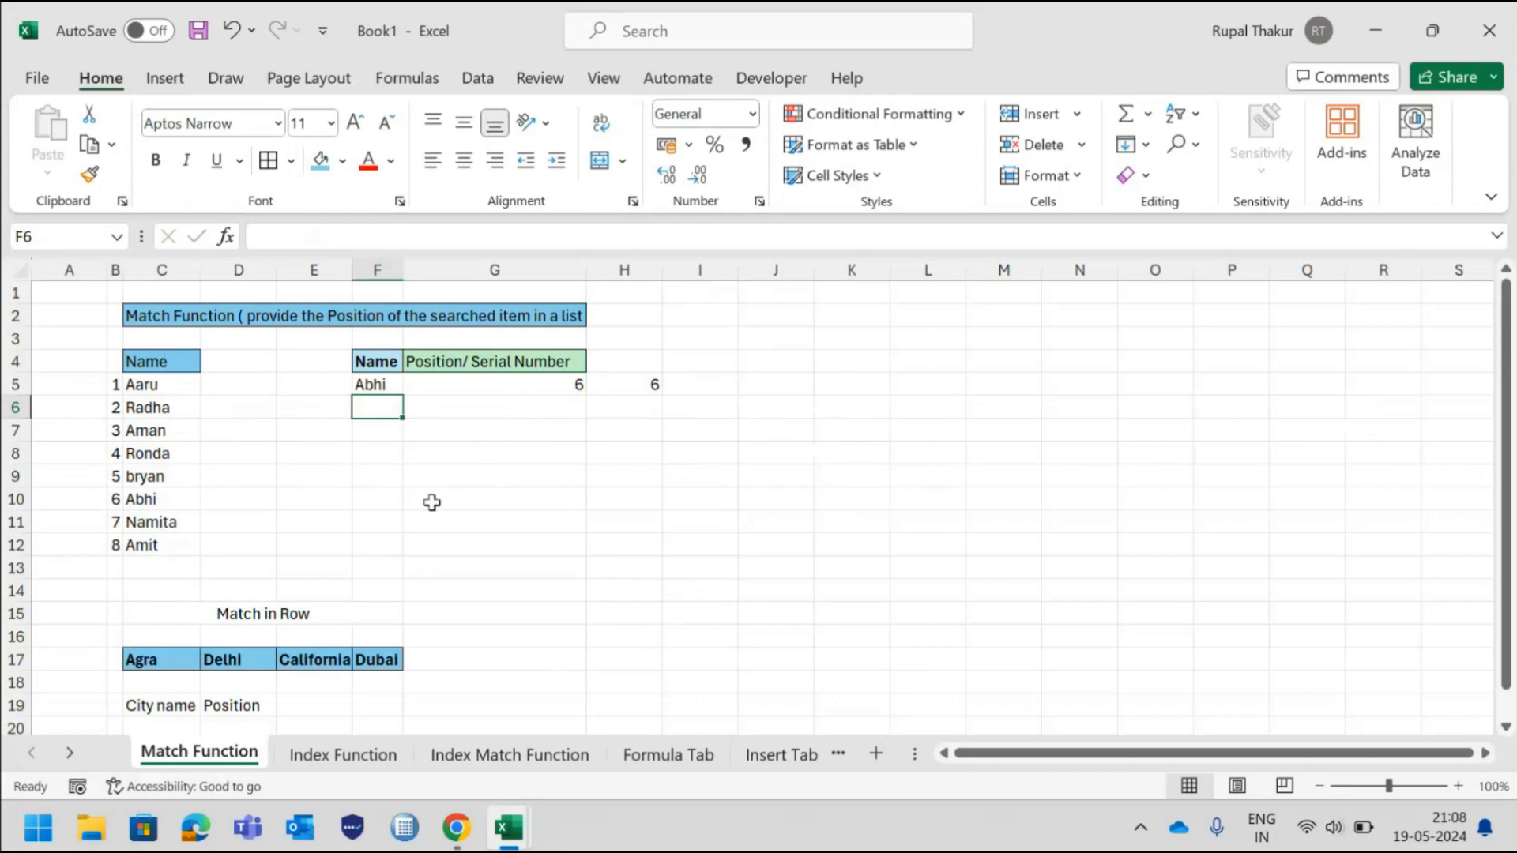
Start a MATCH formula in D20, under the Position heading, with C20 as the lookup value.
{"action": "scroll", "coordinate": [410, 498], "scroll_direction": "down", "scroll_amount": 2}
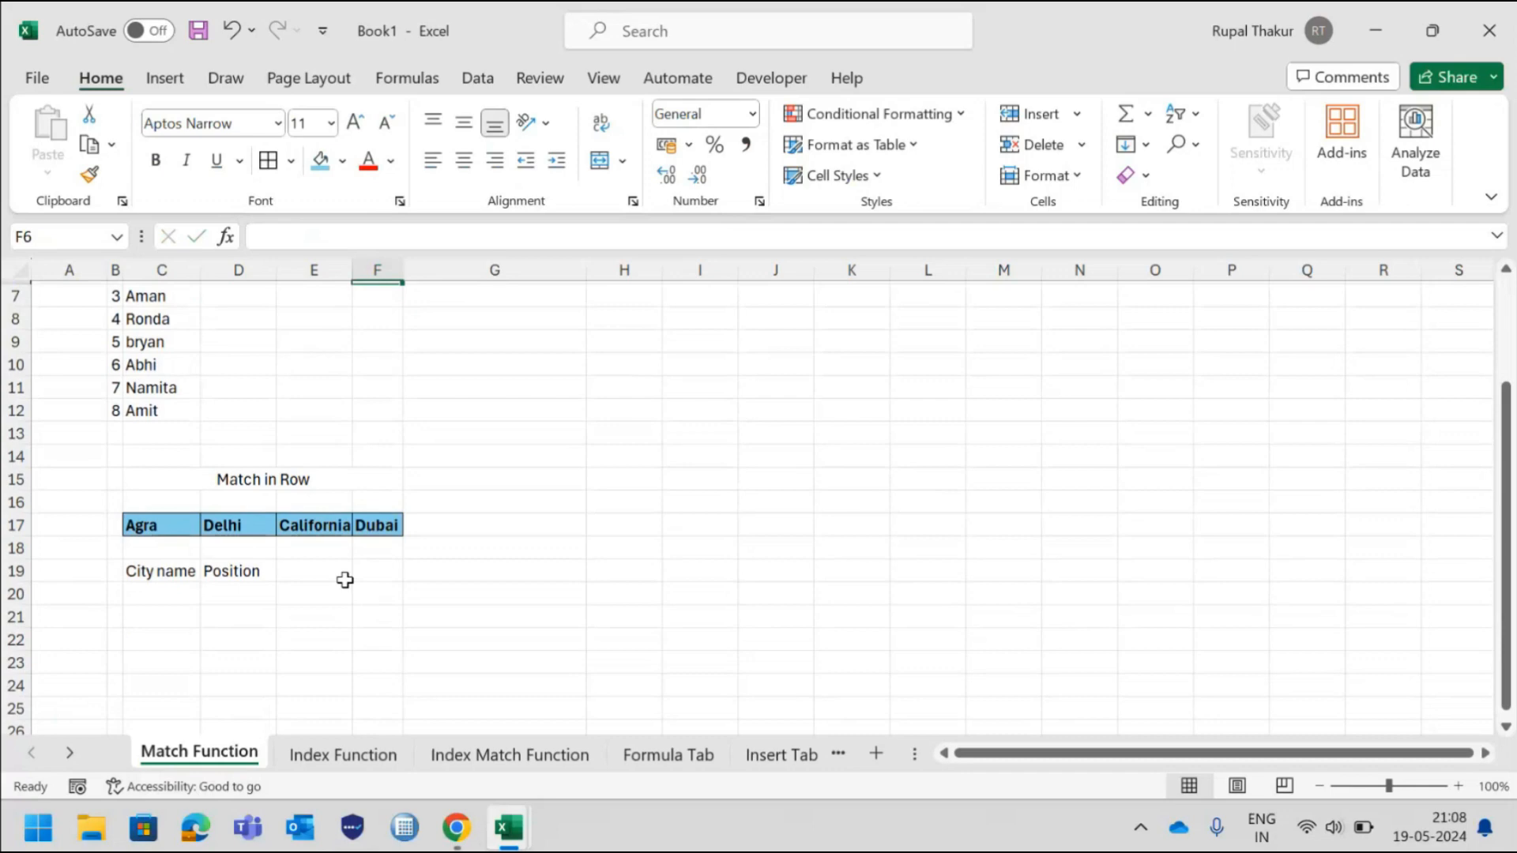
{"action": "scroll", "coordinate": [344, 579], "scroll_direction": "up", "scroll_amount": 2}
{"action": "scroll", "coordinate": [197, 371], "scroll_direction": "up", "scroll_amount": 1}
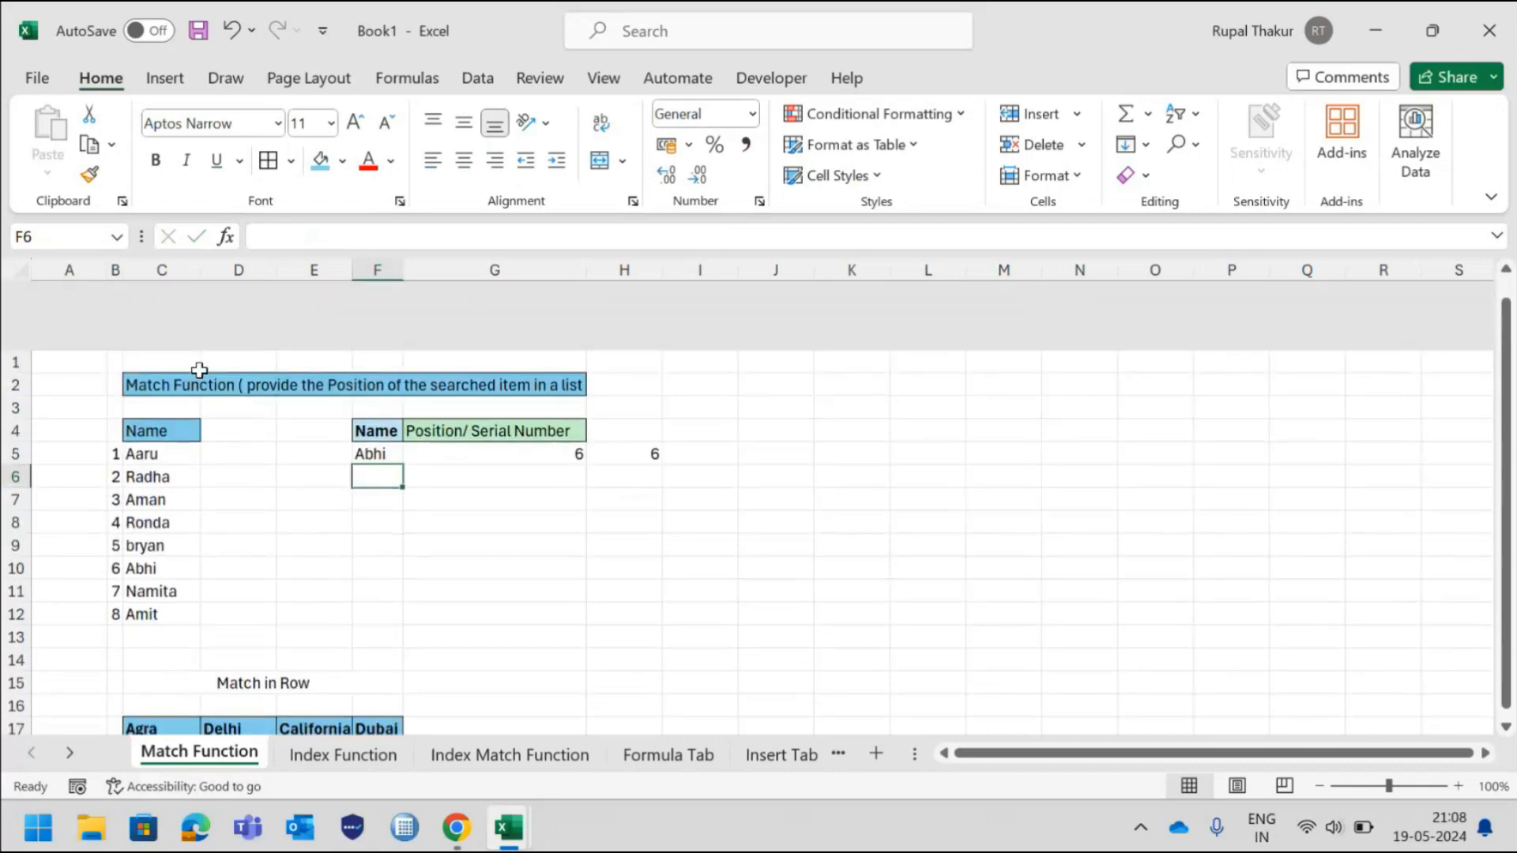
{"action": "scroll", "coordinate": [332, 442], "scroll_direction": "down", "scroll_amount": 2}
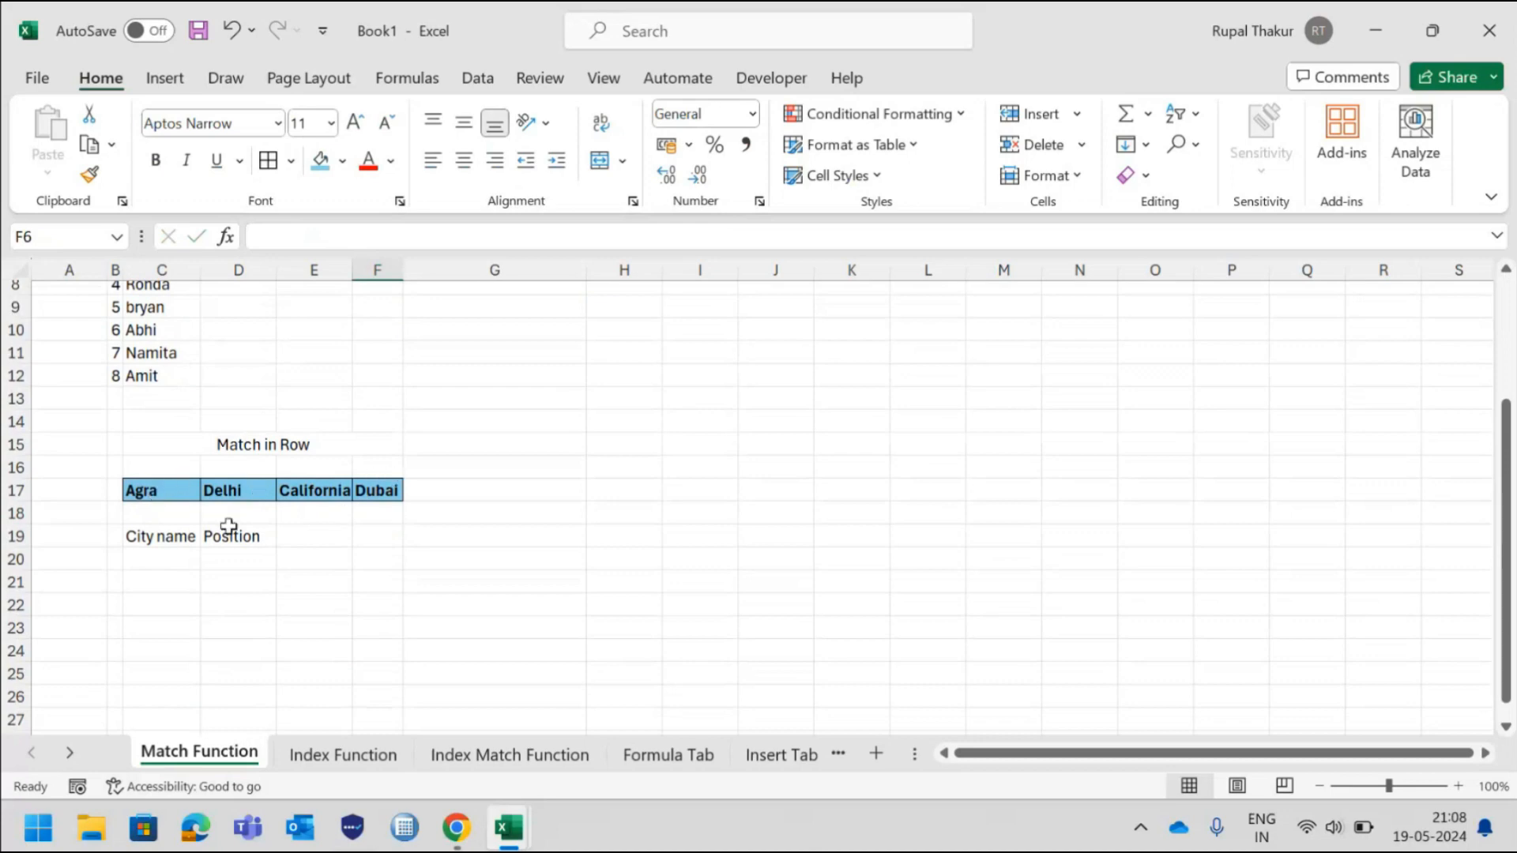
{"action": "left_click", "coordinate": [153, 555]}
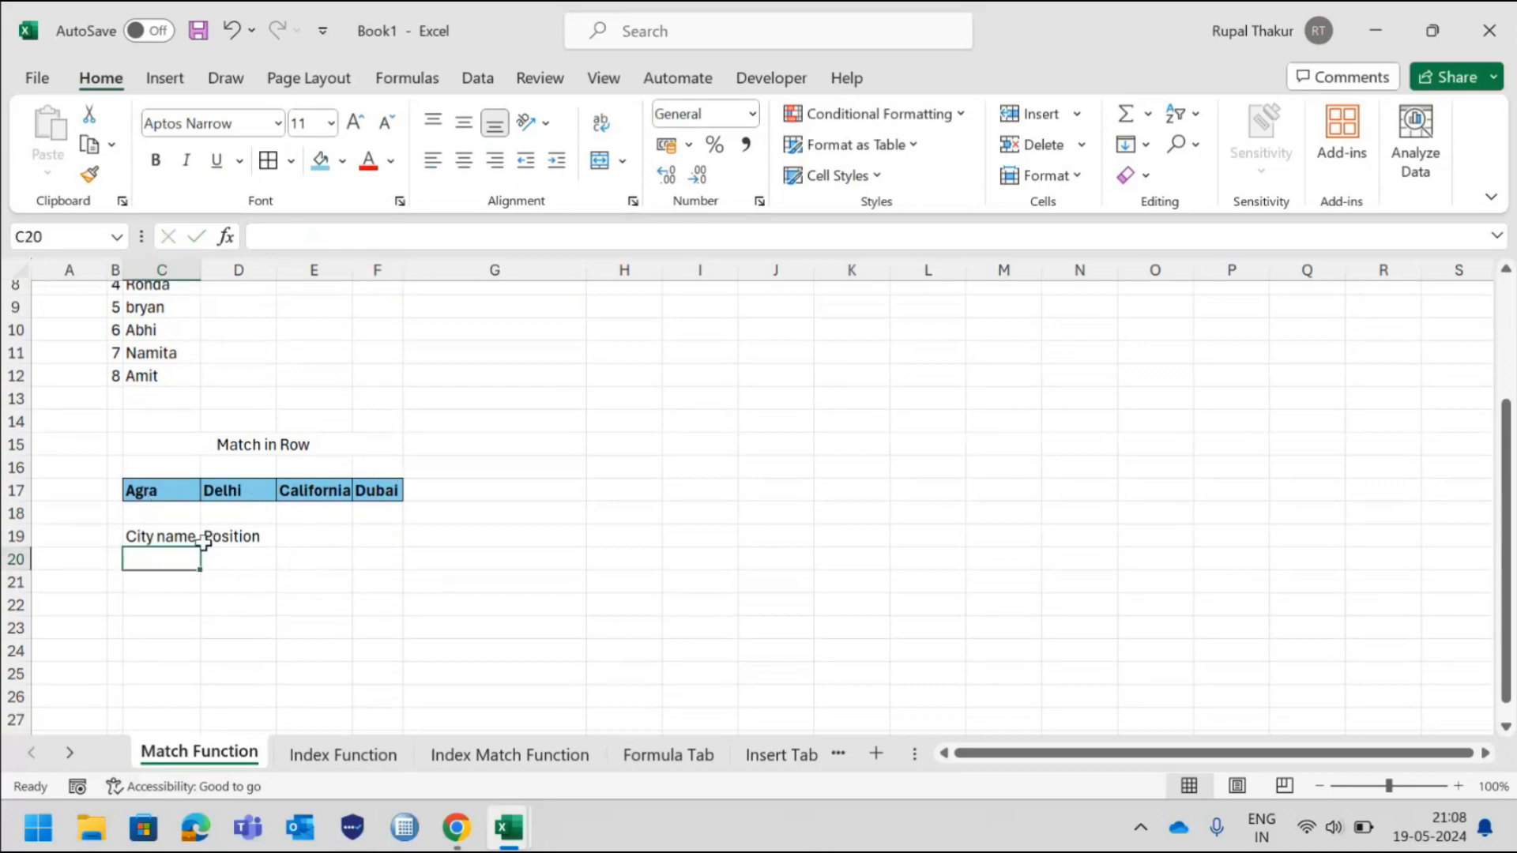
{"action": "left_click", "coordinate": [222, 562]}
{"action": "double_click", "coordinate": [225, 564]}
{"action": "type", "text": "=i"}
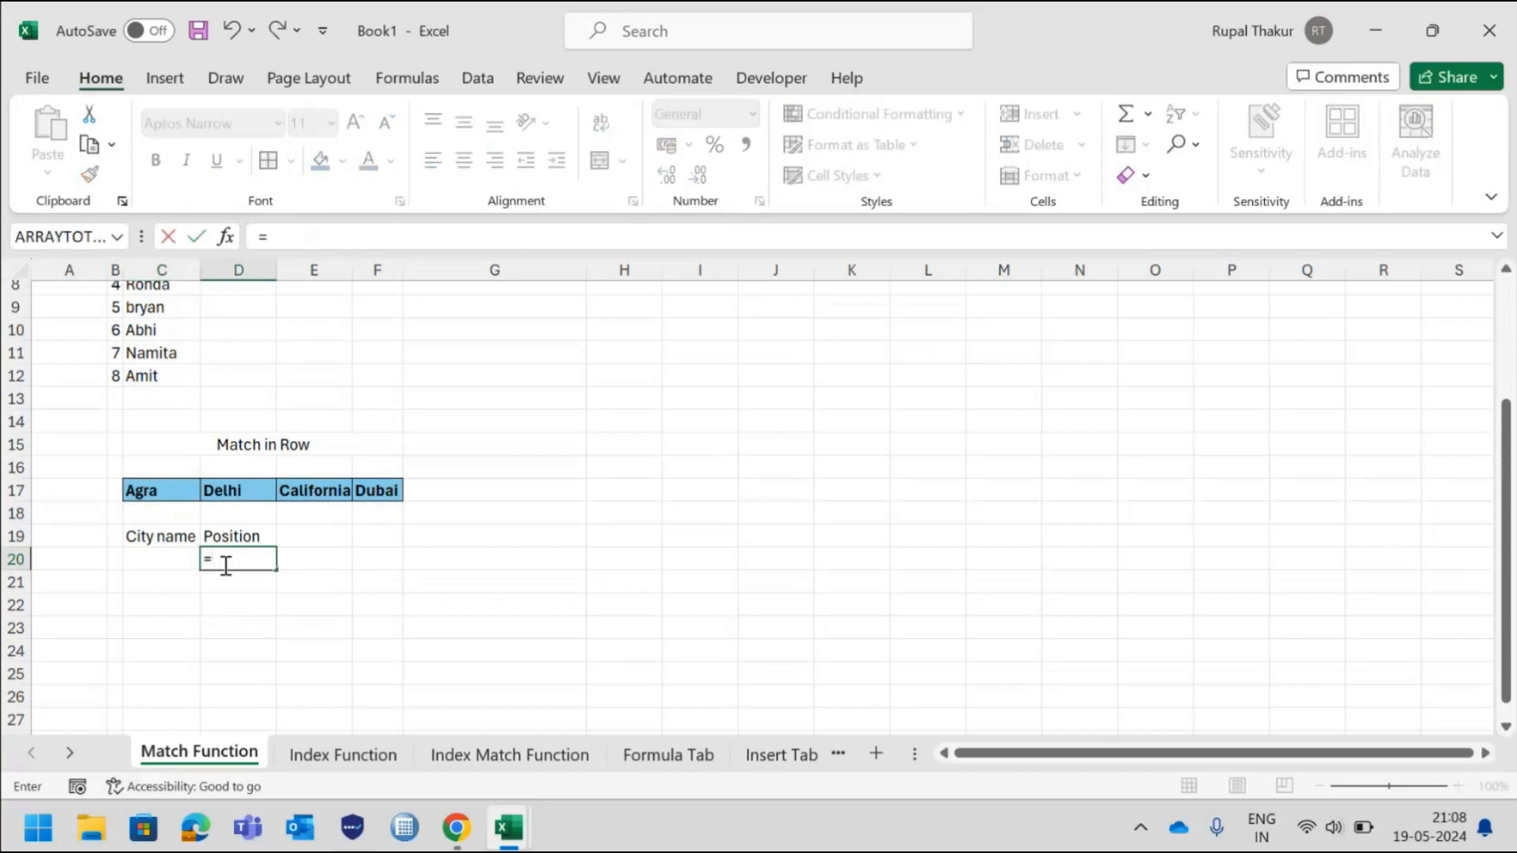
{"action": "key", "text": "BackSpace"}
{"action": "type", "text": "m"}
{"action": "type", "text": "CT"}
{"action": "key", "text": "BackSpace"}
{"action": "key", "text": "BackSpace"}
{"action": "type", "text": "A"}
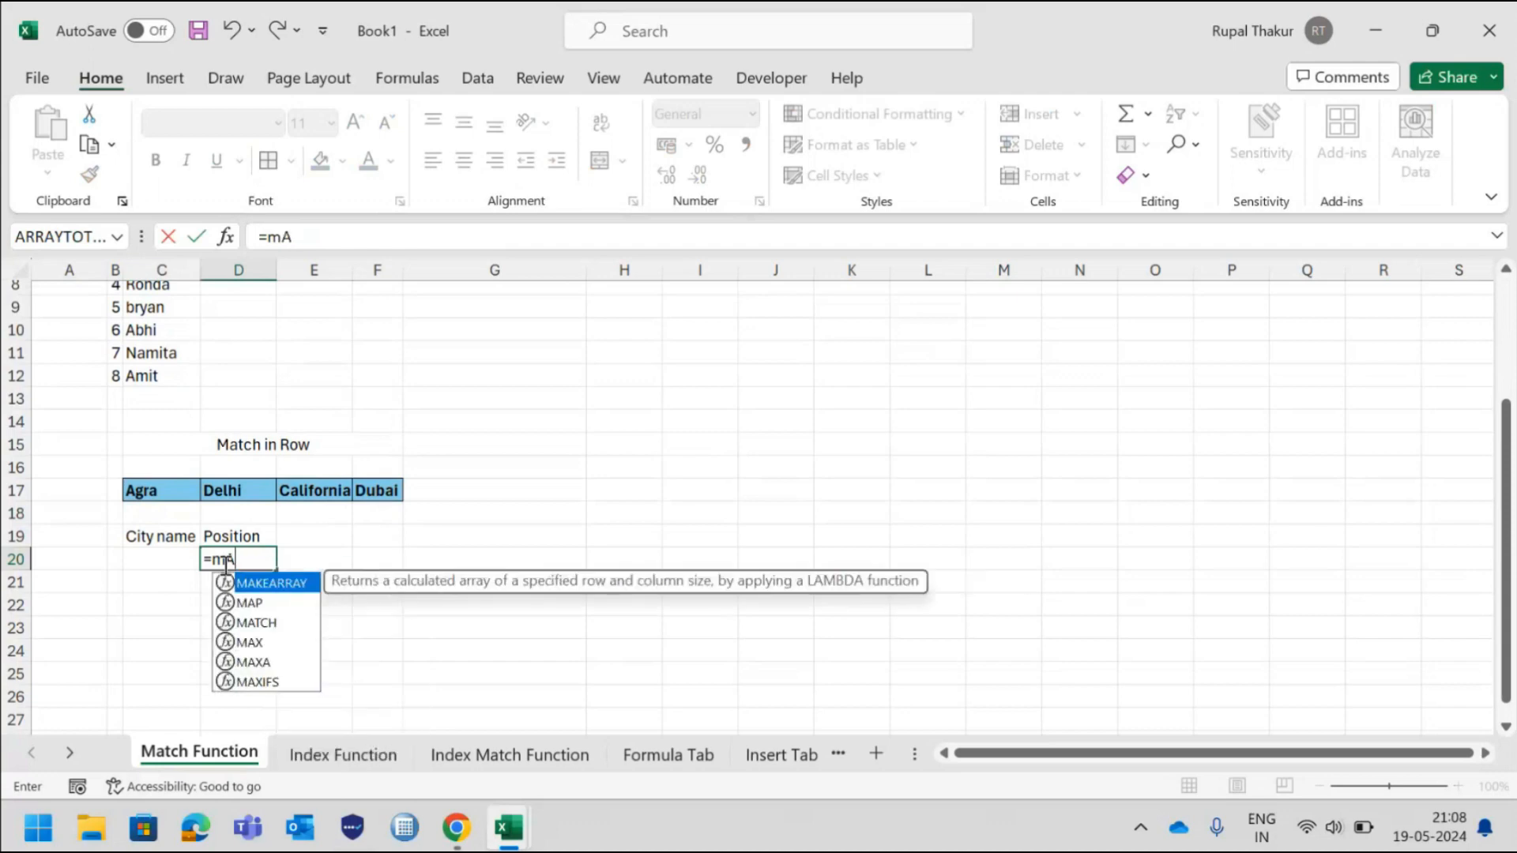
{"action": "type", "text": "TCO"}
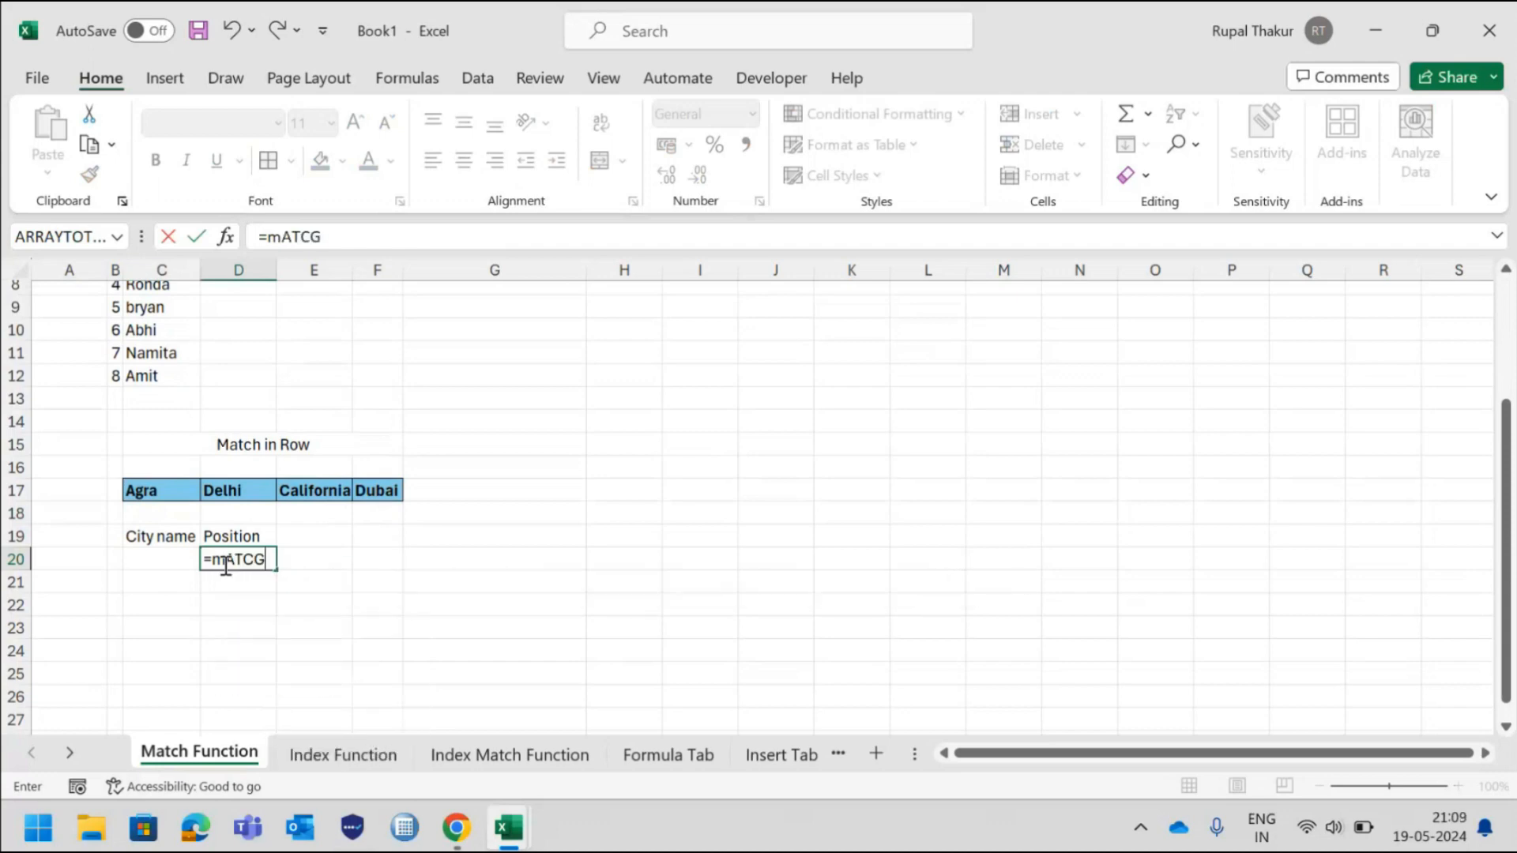
{"action": "key", "text": "BackSpace"}
{"action": "type", "text": "H"}
{"action": "key", "text": "Tab"}
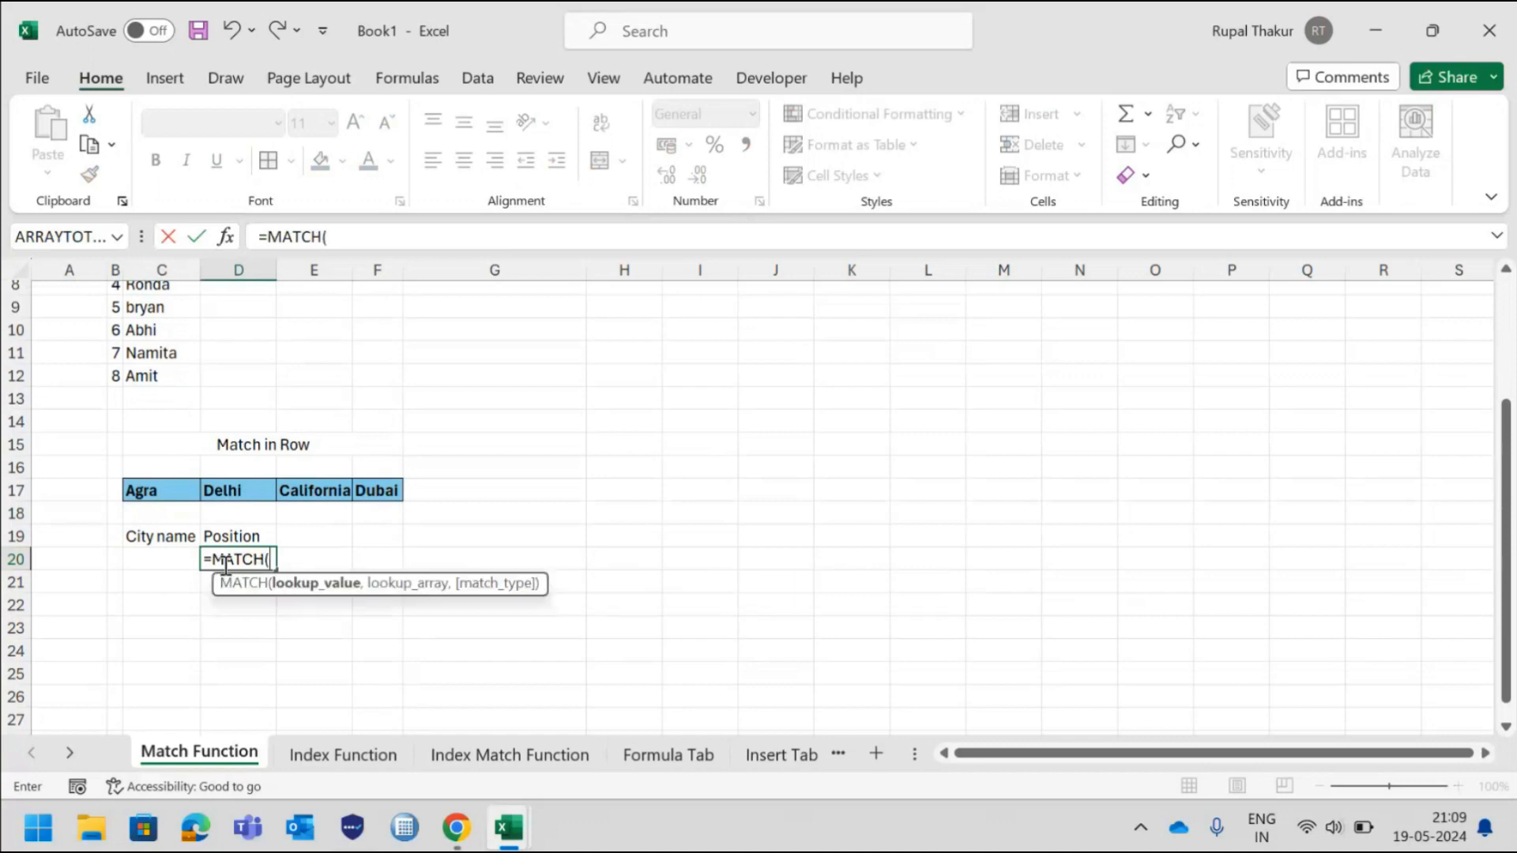
{"action": "left_click", "coordinate": [153, 557]}
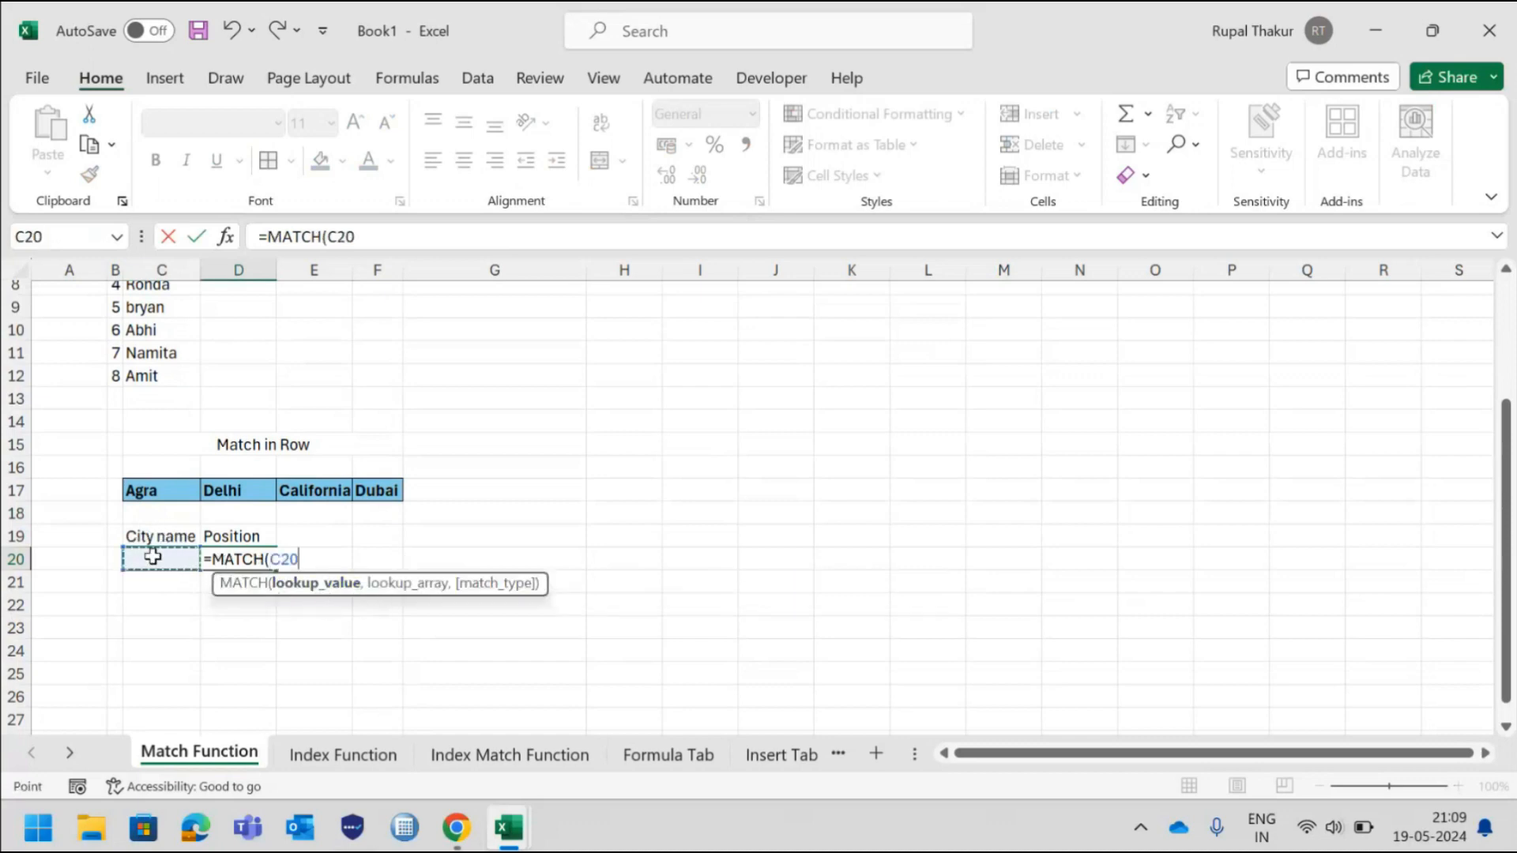
{"action": "type", "text": ","}
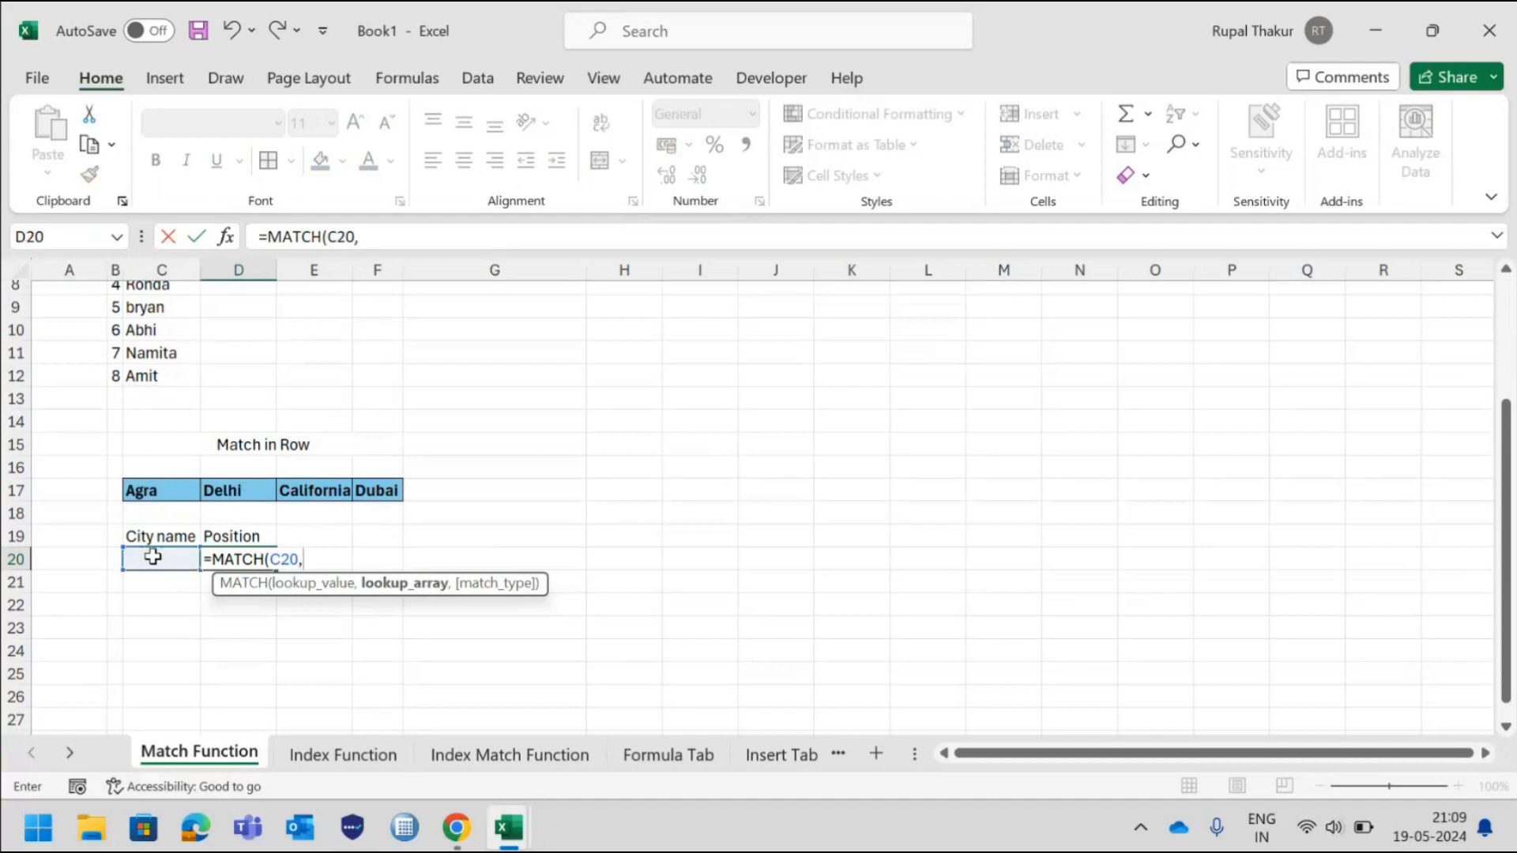
Complete the D20 formula with the city row C17:F17 as lookup array and 0 for exact match, giving =MATCH(C20,C17:F17,0).
{"action": "left_click", "coordinate": [146, 488]}
{"action": "left_click_drag", "start_coordinate": [151, 488], "coordinate": [393, 506]}
{"action": "type", "text": ","}
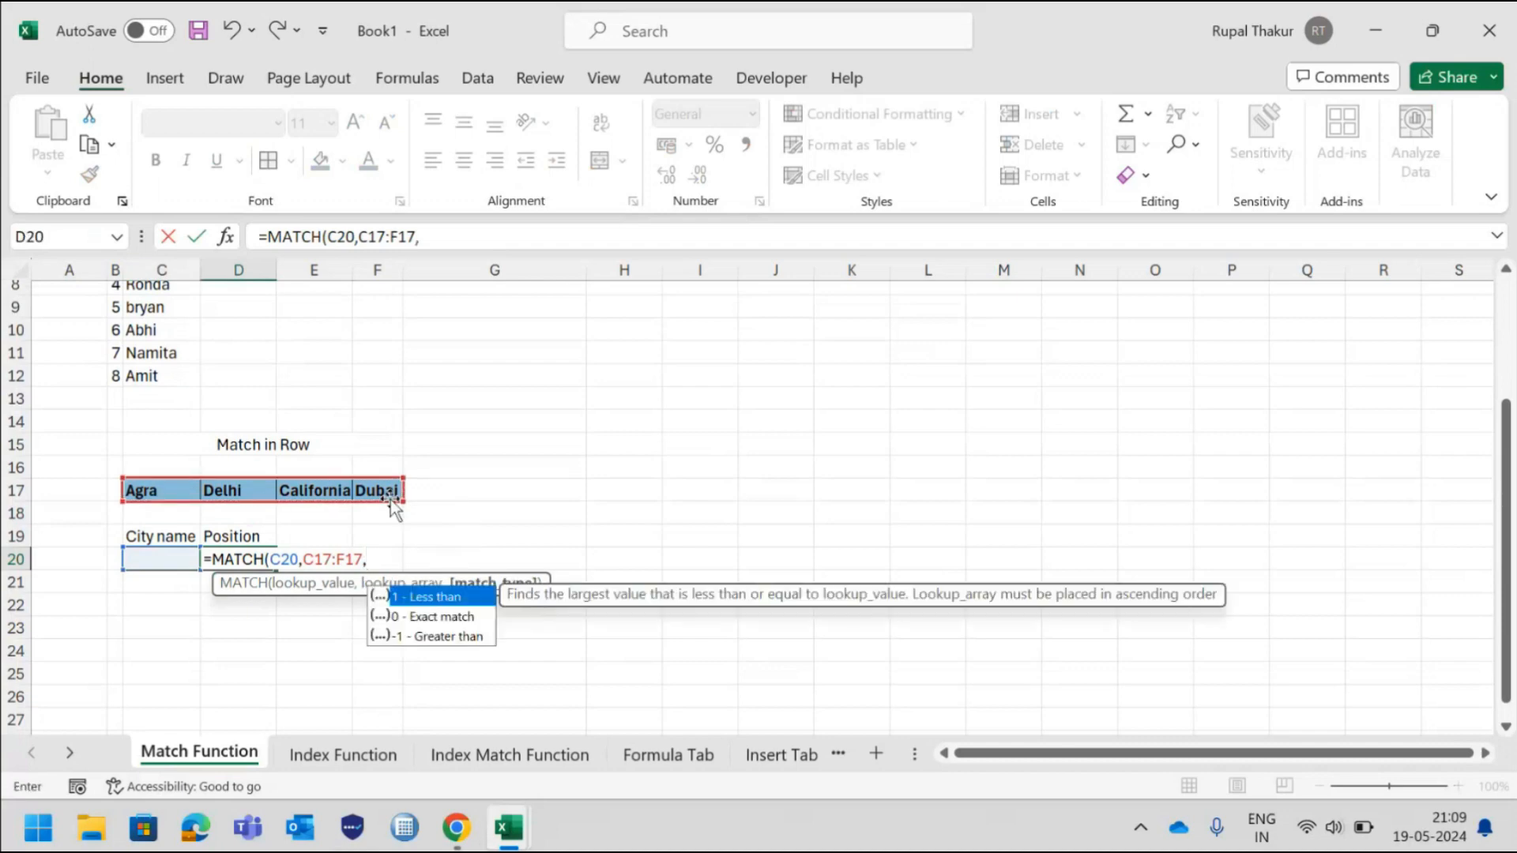
{"action": "type", "text": "0)"}
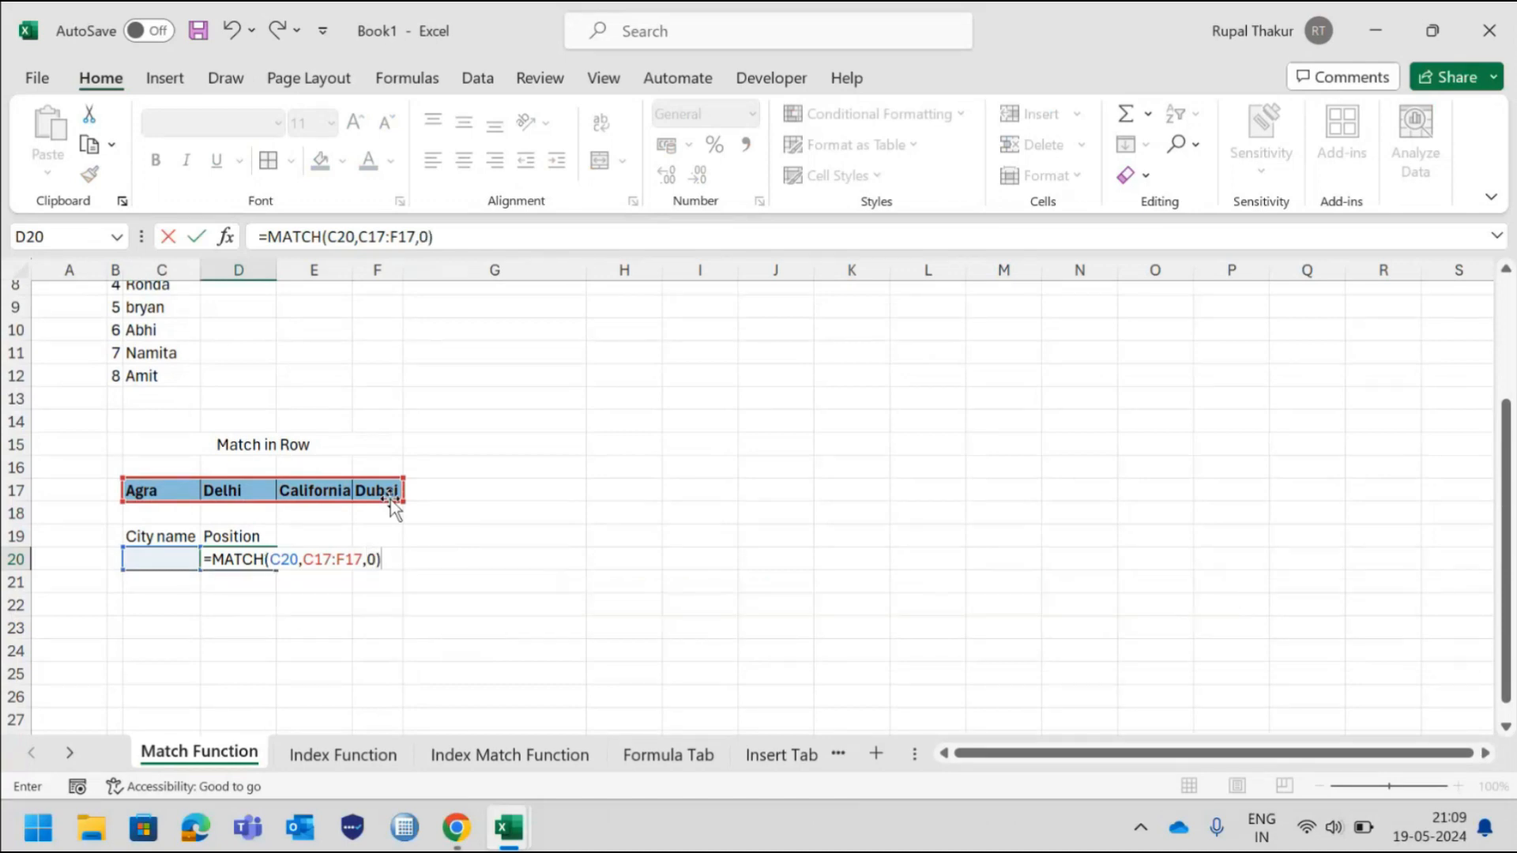
{"action": "key", "text": "Return"}
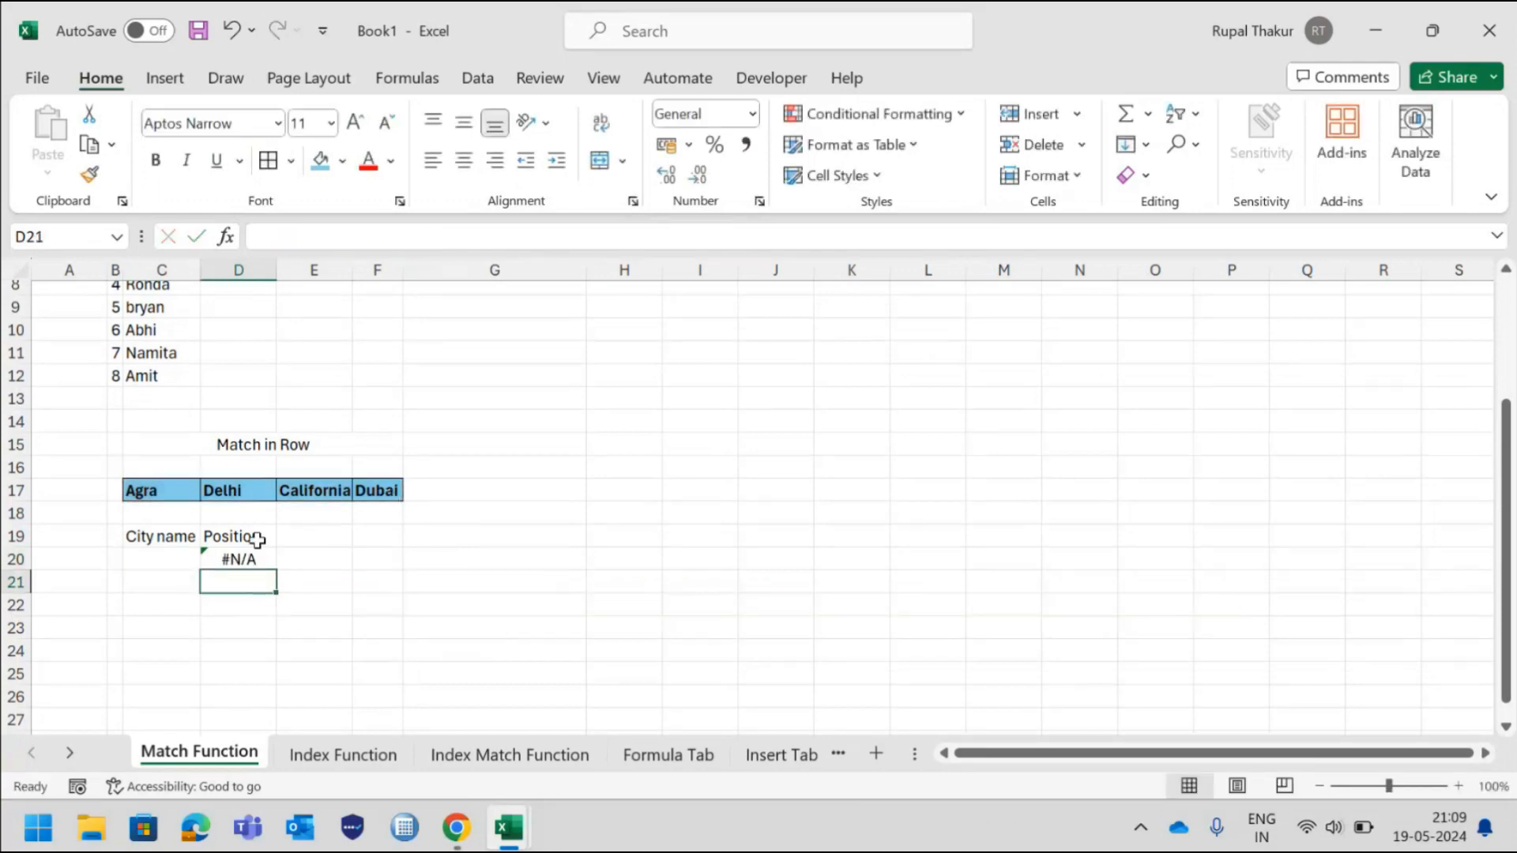
Enter Agra as the lookup city in C20.
{"action": "left_click", "coordinate": [164, 561]}
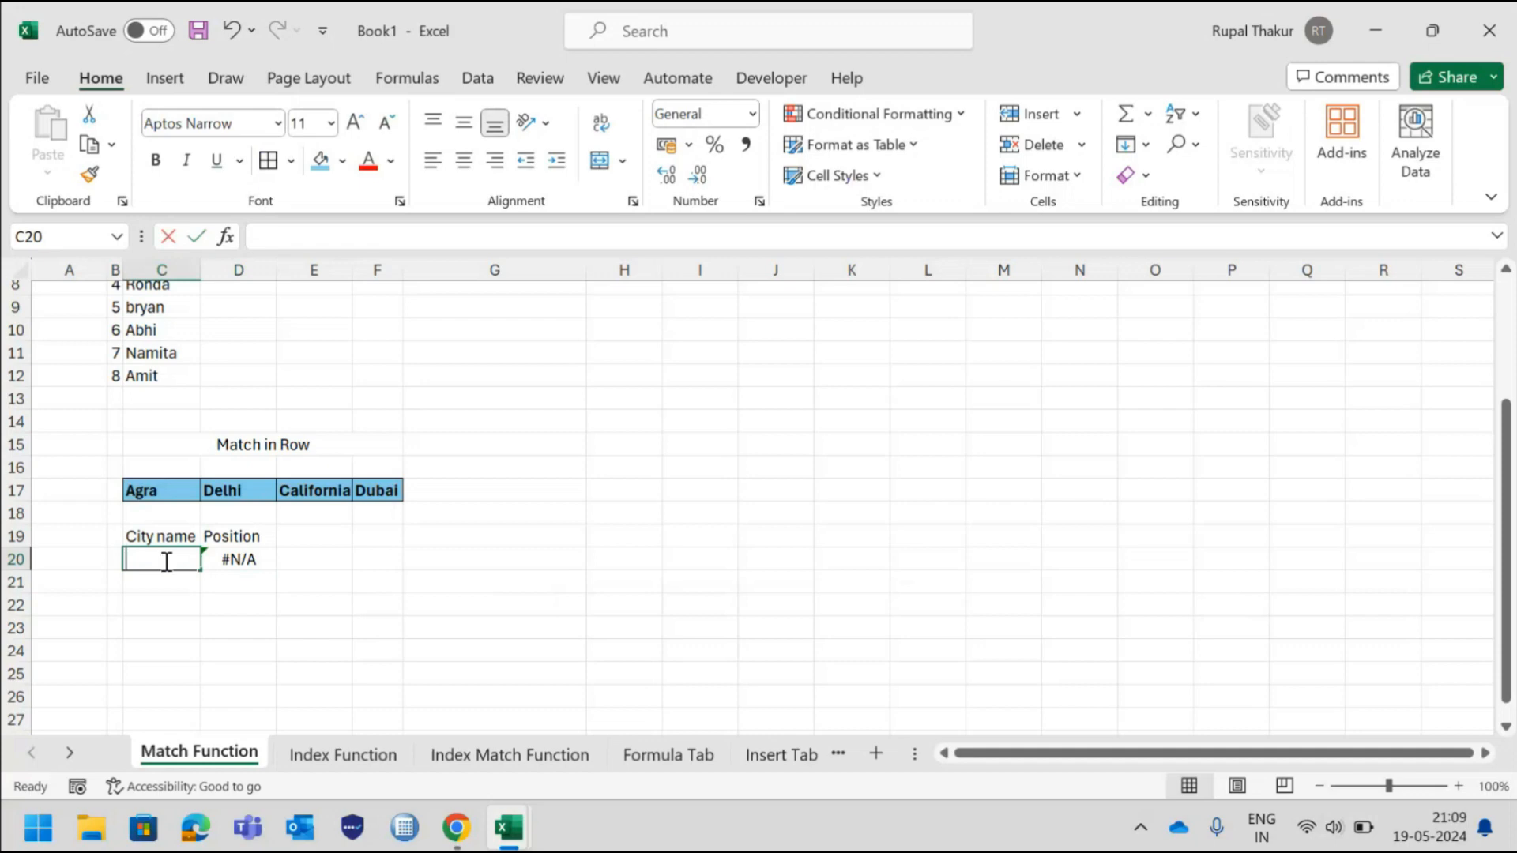
{"action": "type", "text": "Agra"}
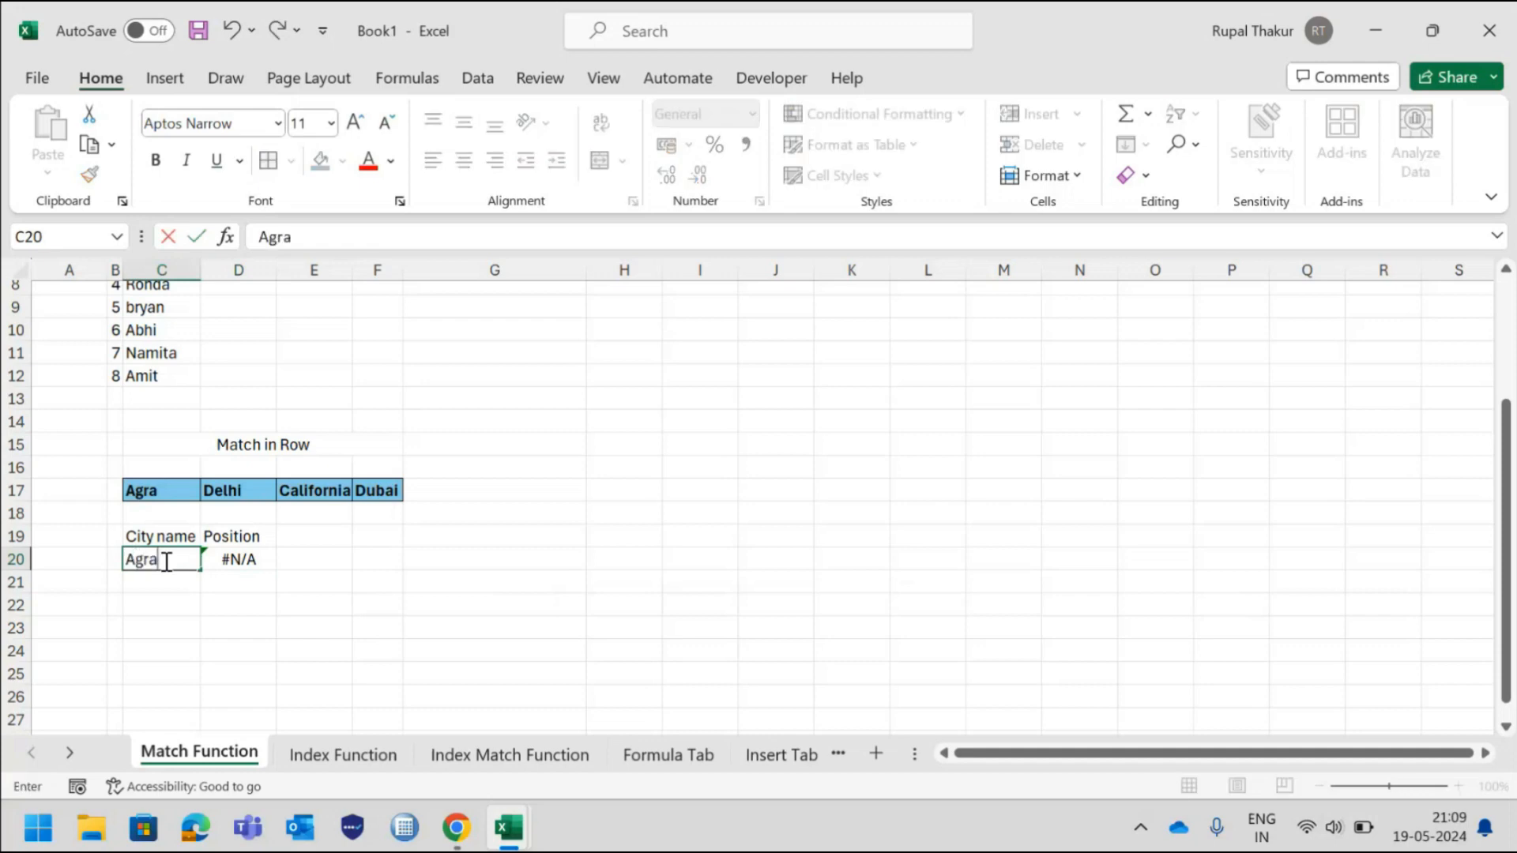
{"action": "key", "text": "Return"}
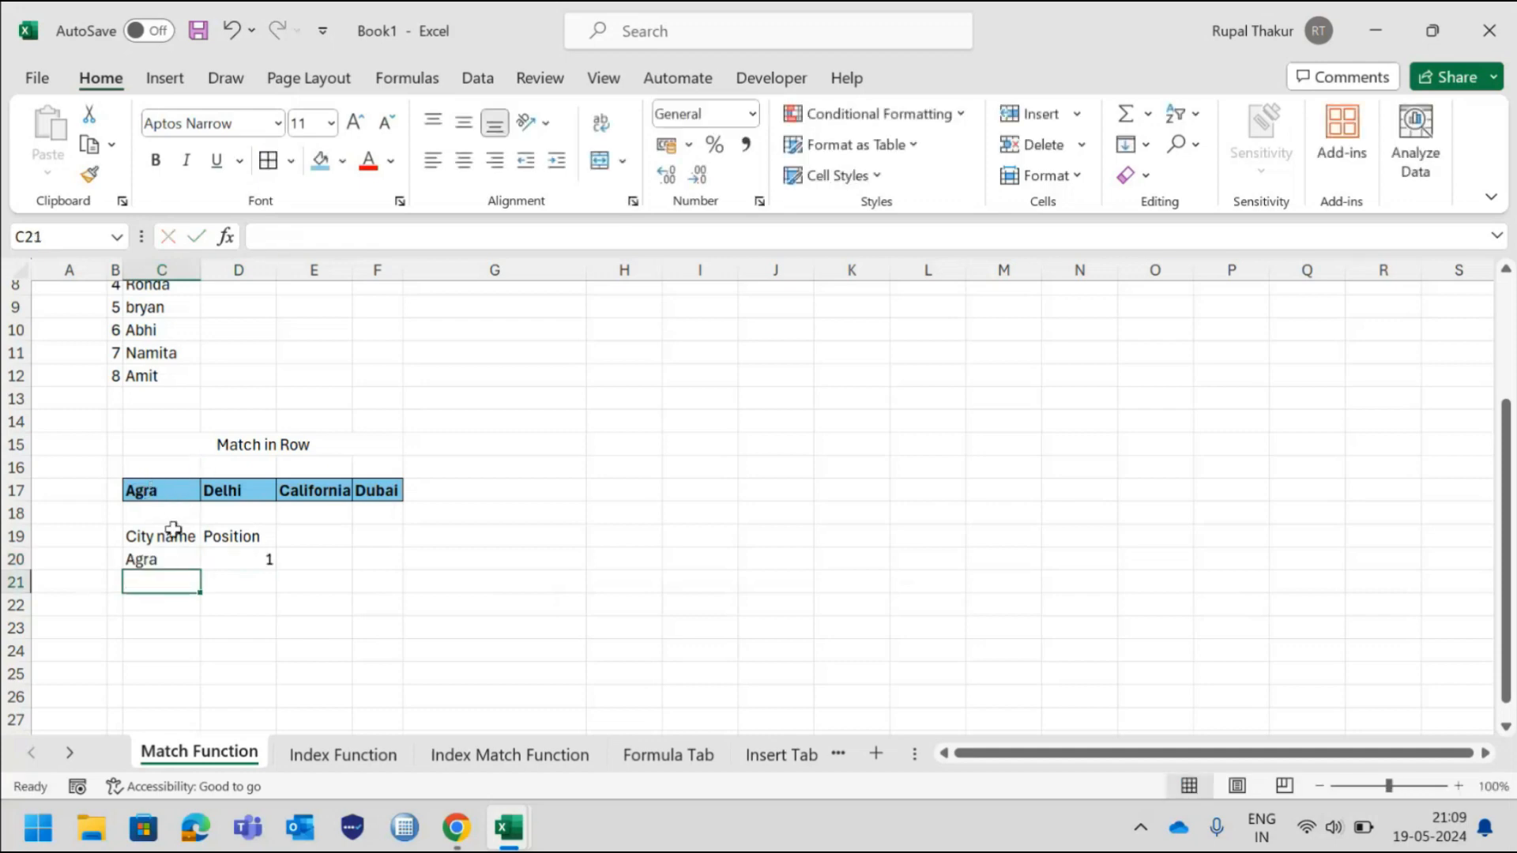
Replace the lookup city in C20 with Dubai.
{"action": "left_click", "coordinate": [172, 560]}
{"action": "key", "text": "BackSpace"}
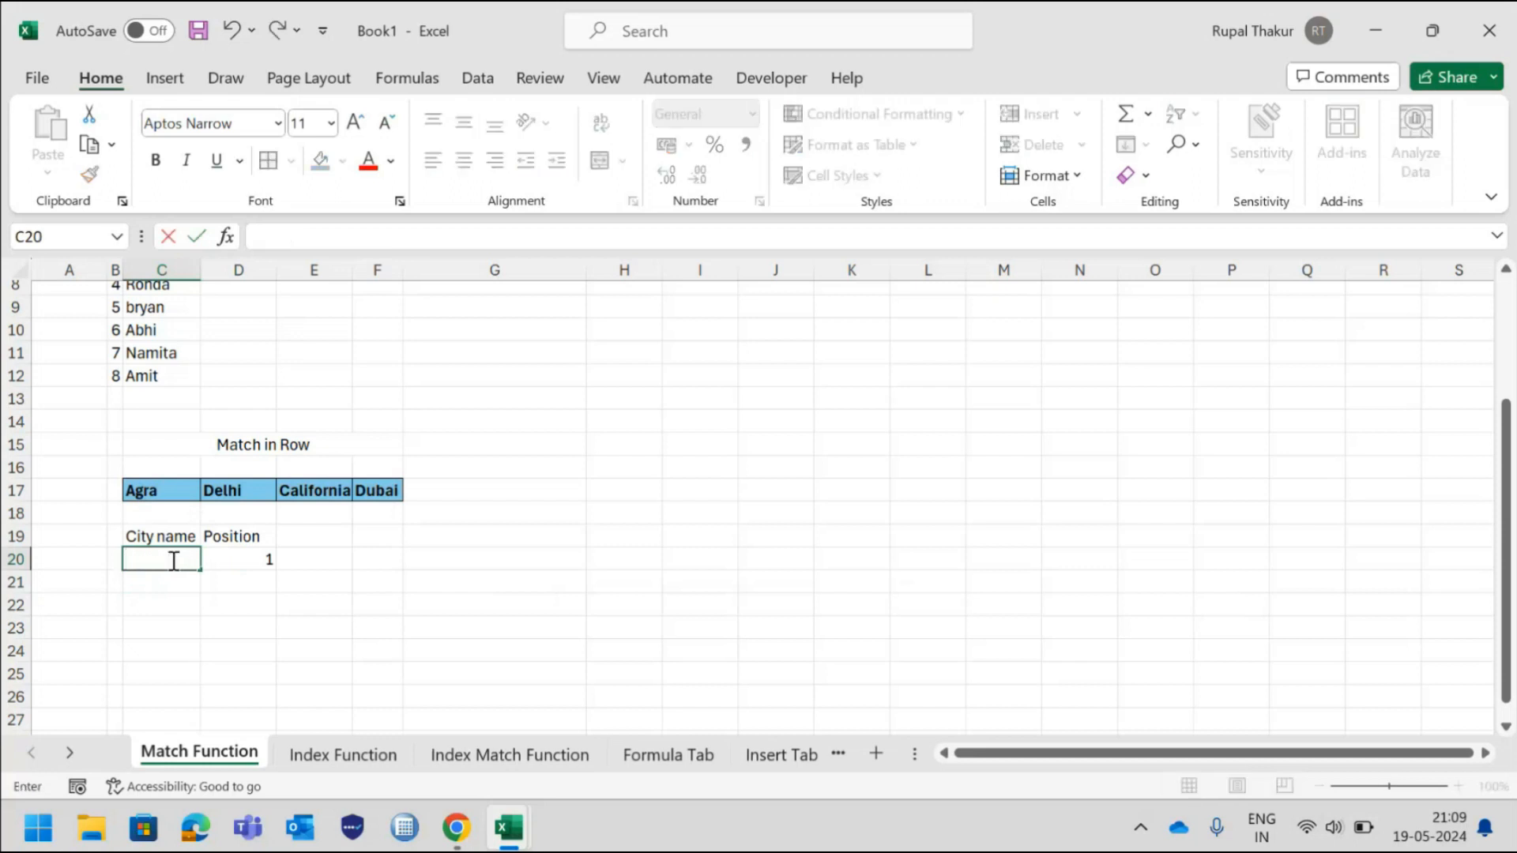
{"action": "type", "text": "Dubai"}
{"action": "key", "text": "Return"}
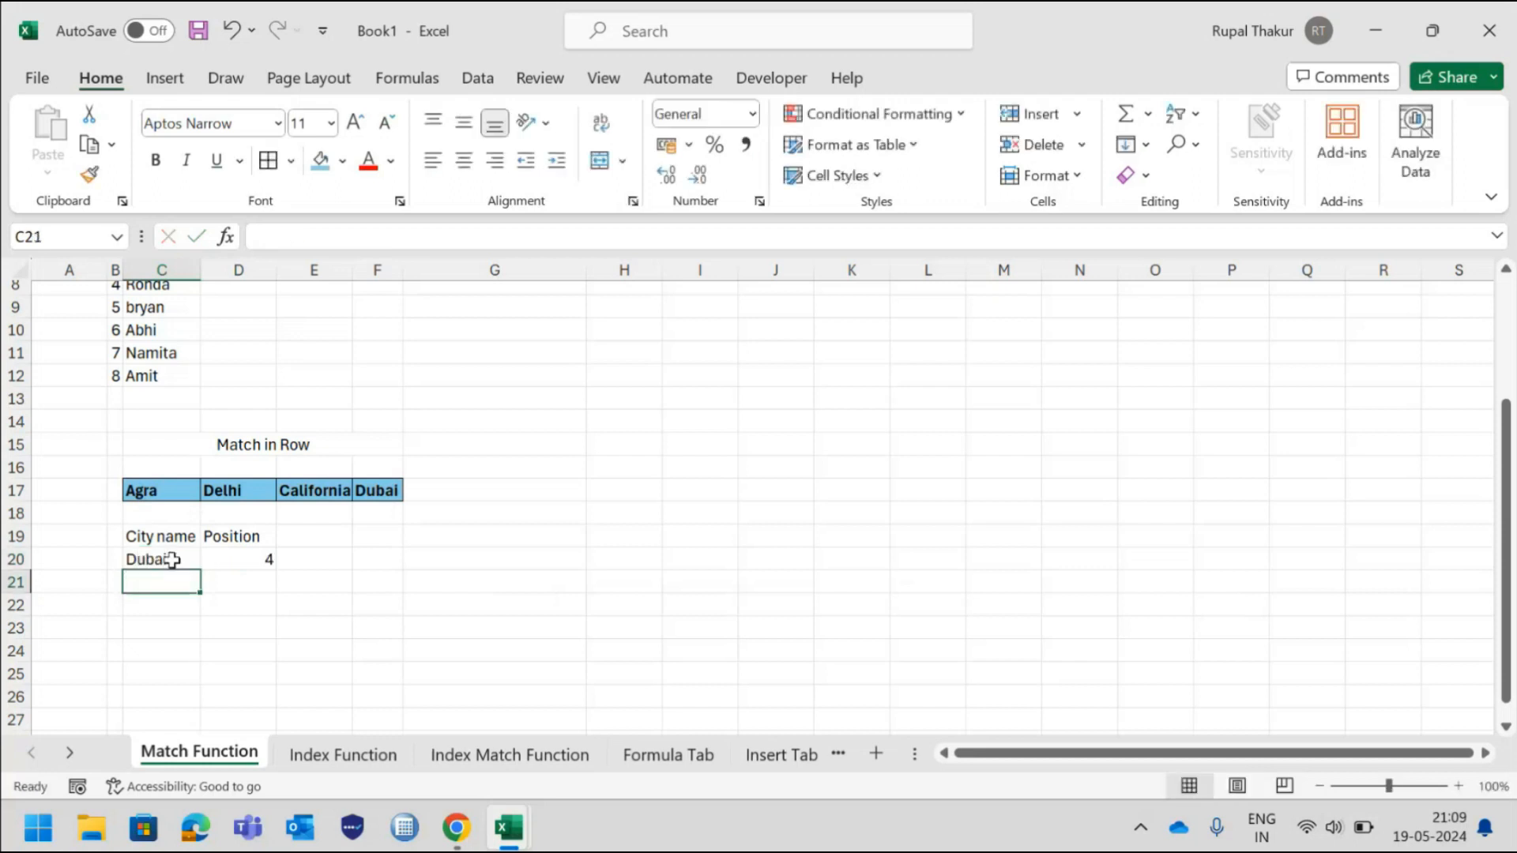